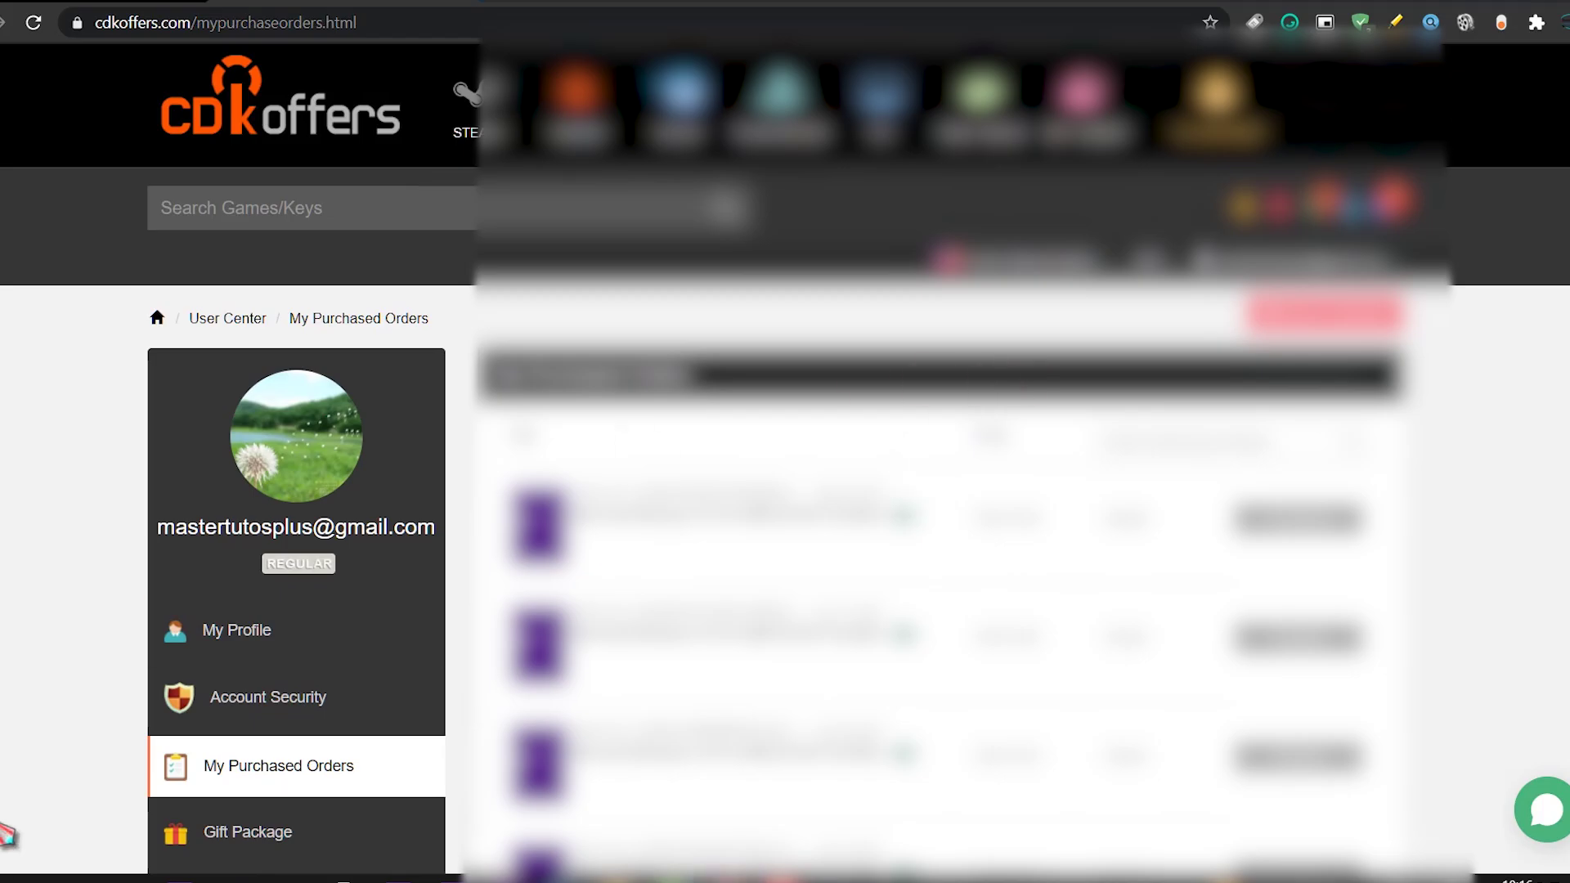
# - Open the activation page in the Windows update and security settings
pyautogui.click(82, 788)
pyautogui.click(723, 629)
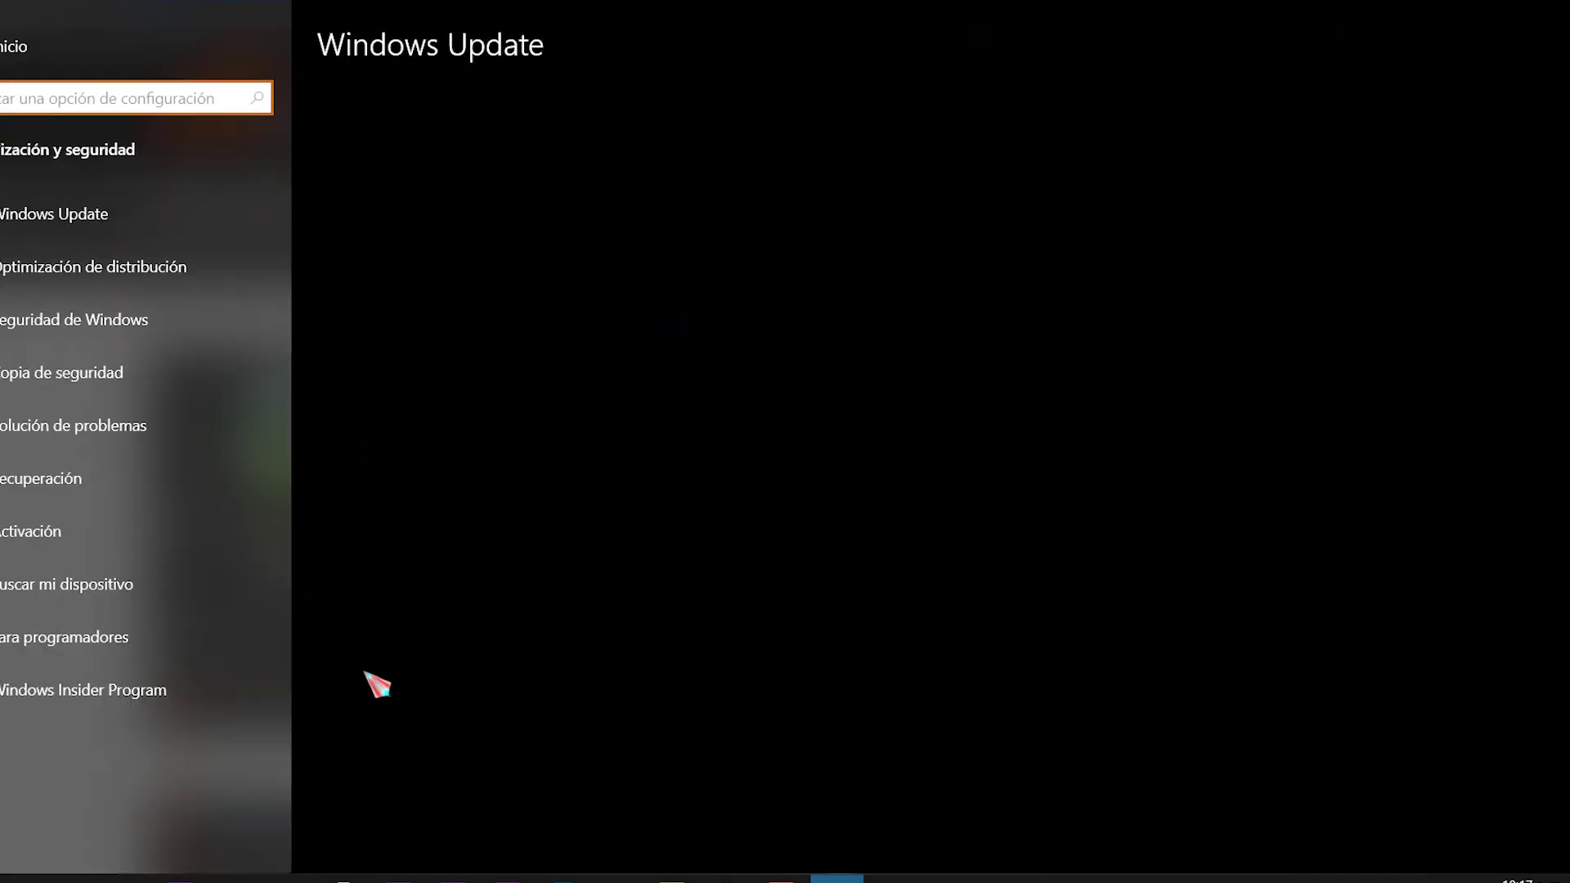
pyautogui.click(36, 532)
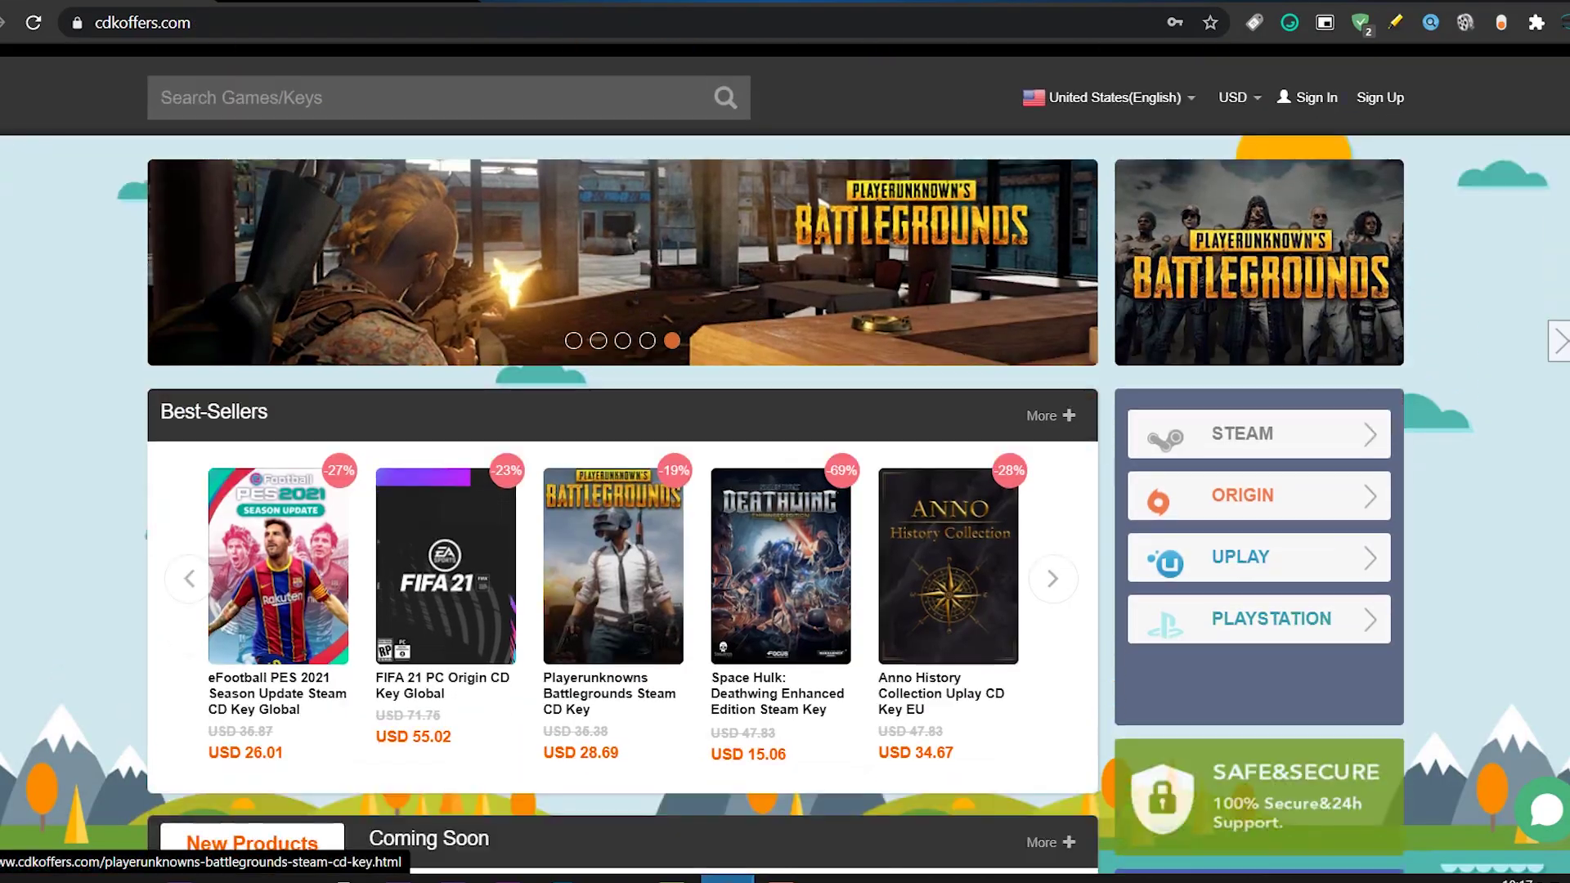
# - Search the CDKoffers store for windows 10 and look through the product results
pyautogui.scroll(-5, 785, 458)
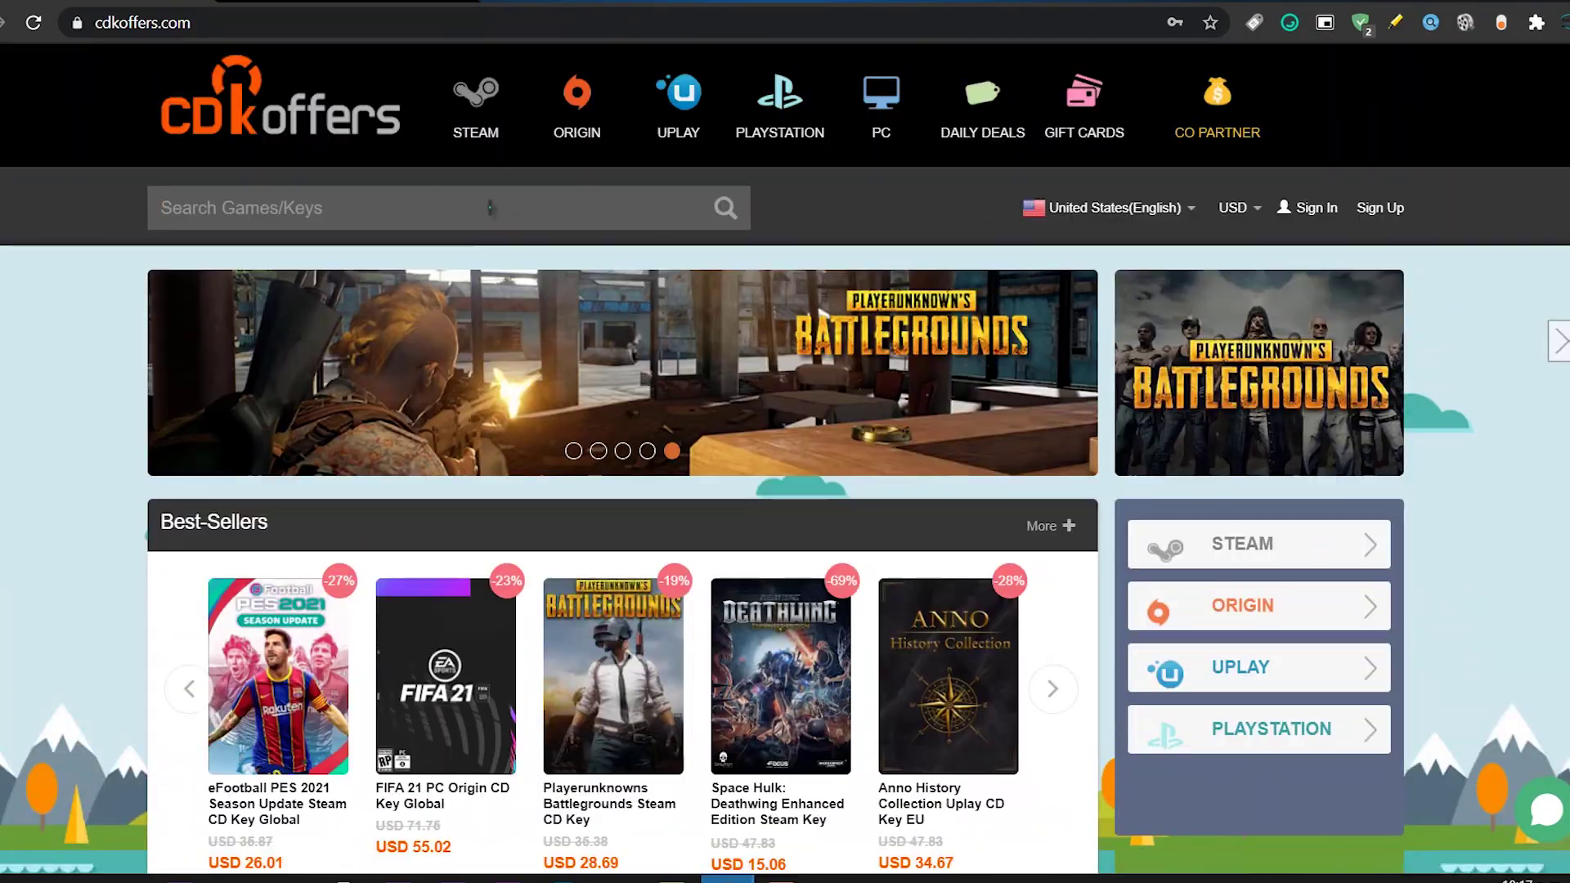
pyautogui.click(490, 208)
pyautogui.write('windows 10')
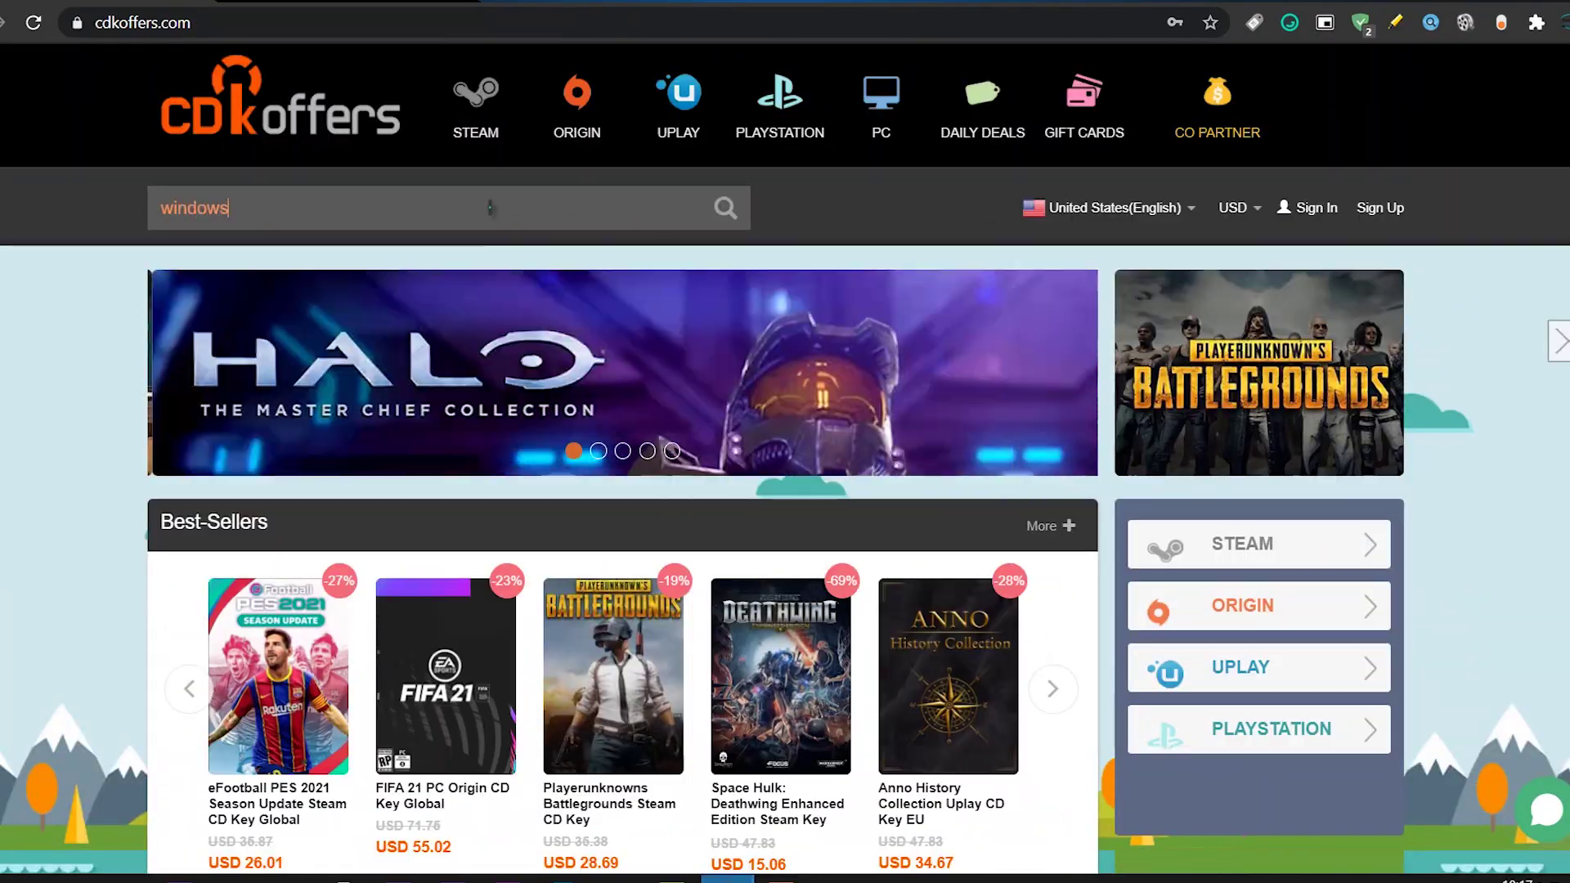
pyautogui.press('Return')
pyautogui.scroll(-3, 753, 344)
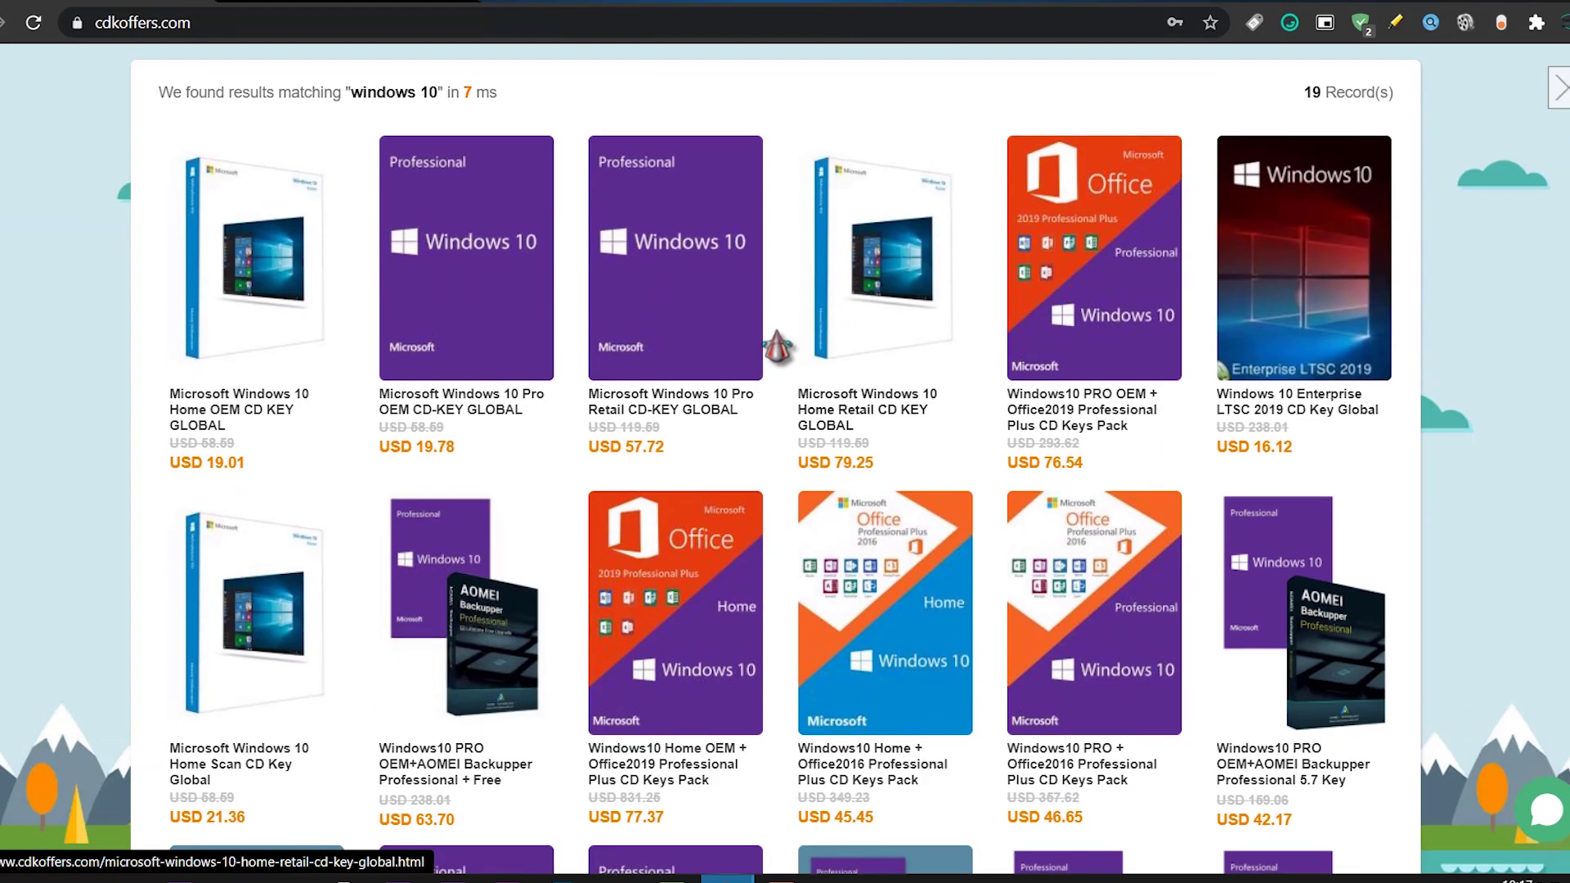
pyautogui.hotkey('ctrl', 'a')
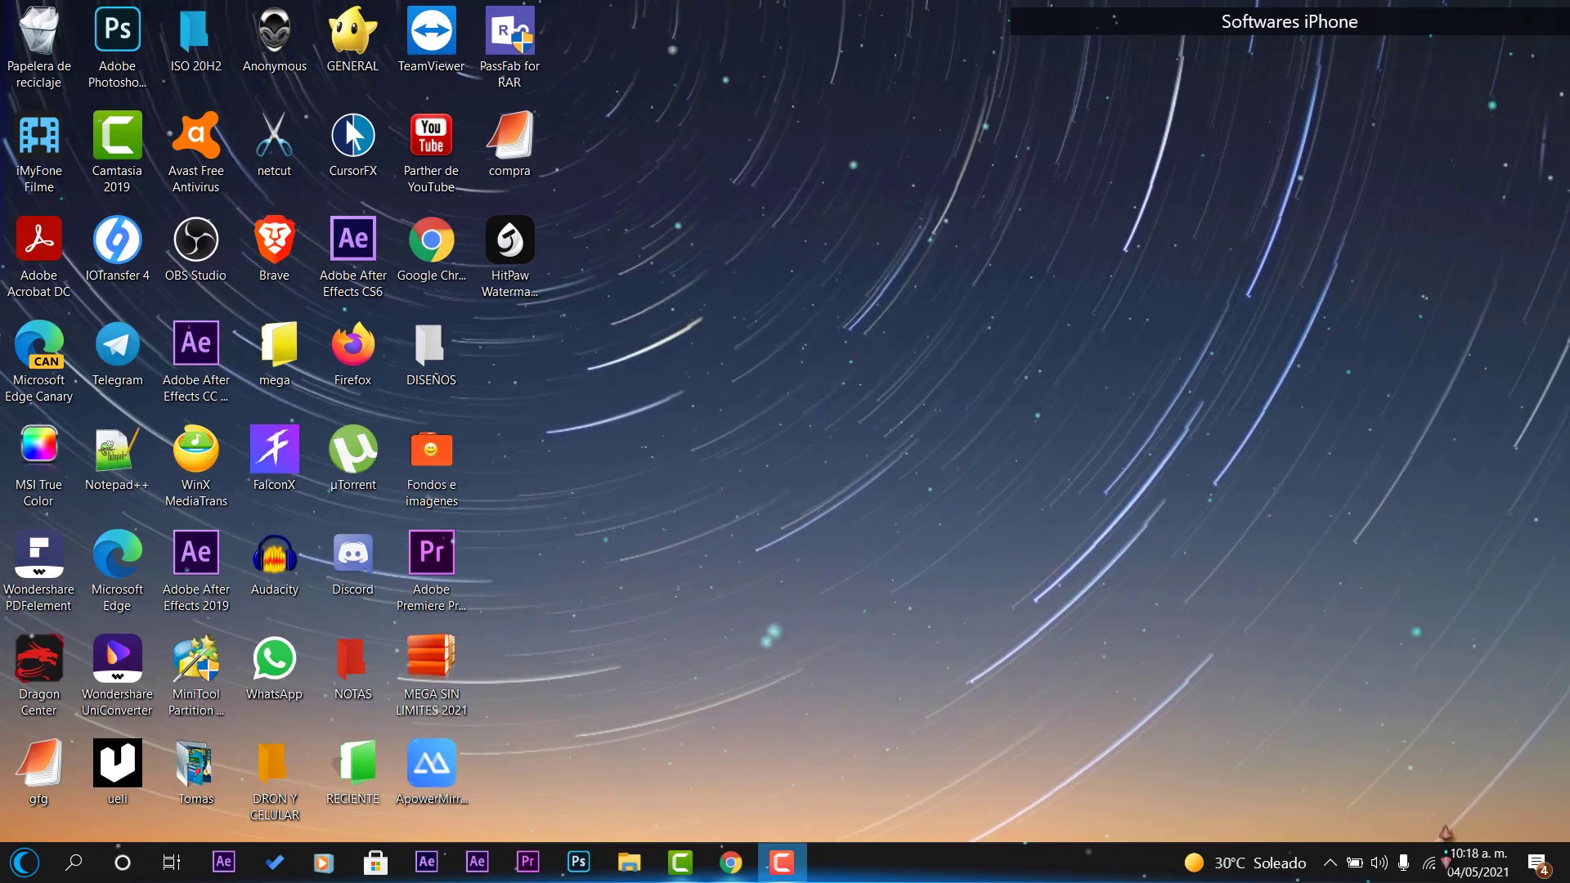
pyautogui.click(1478, 862)
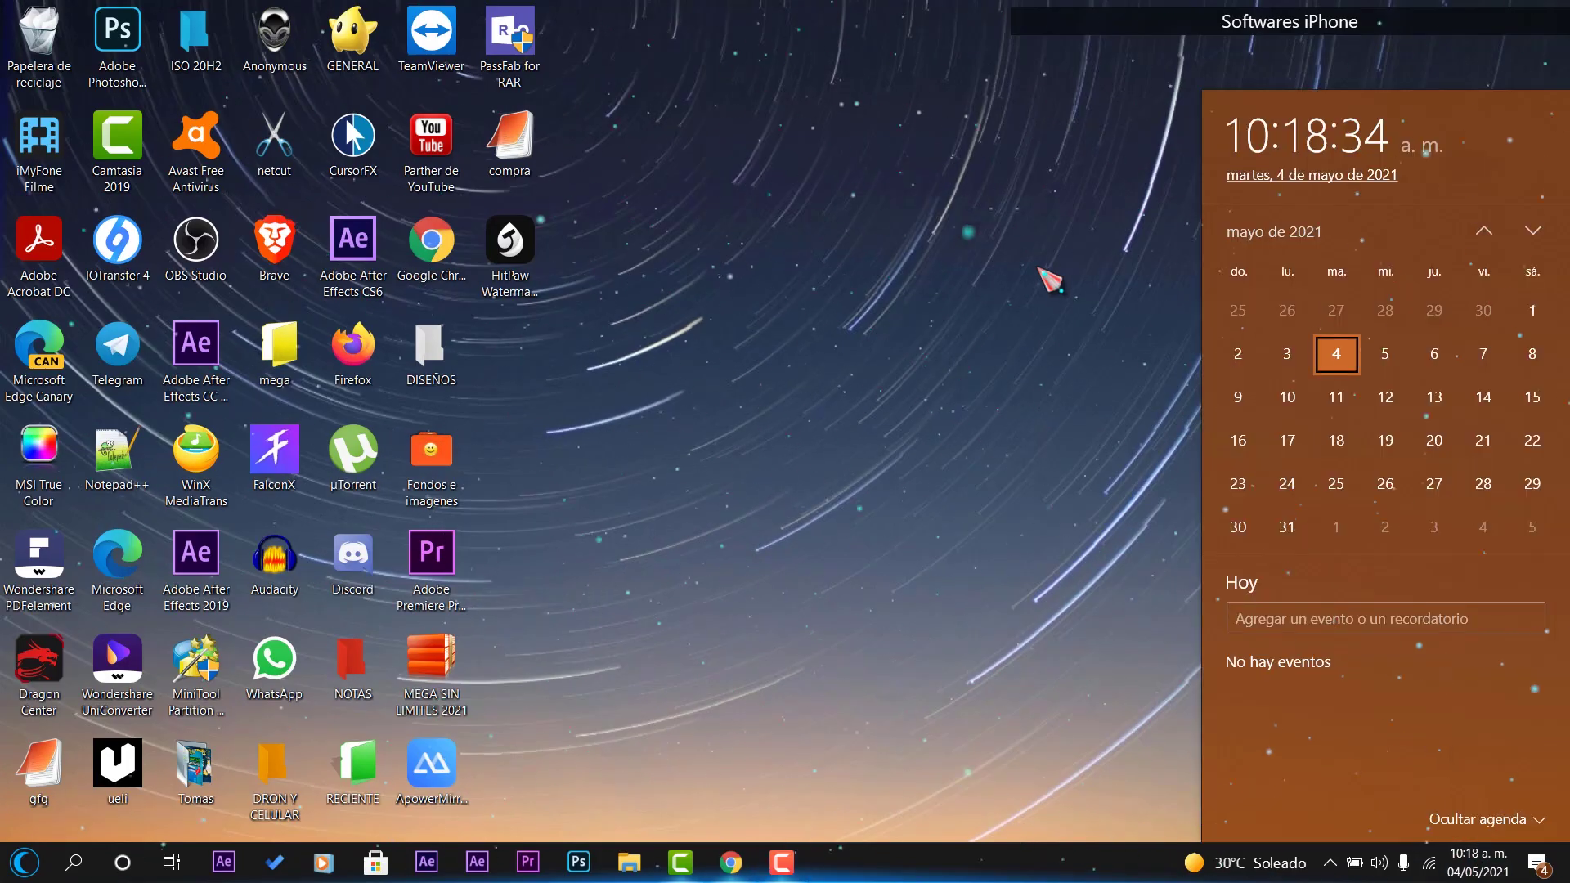
pyautogui.click(998, 325)
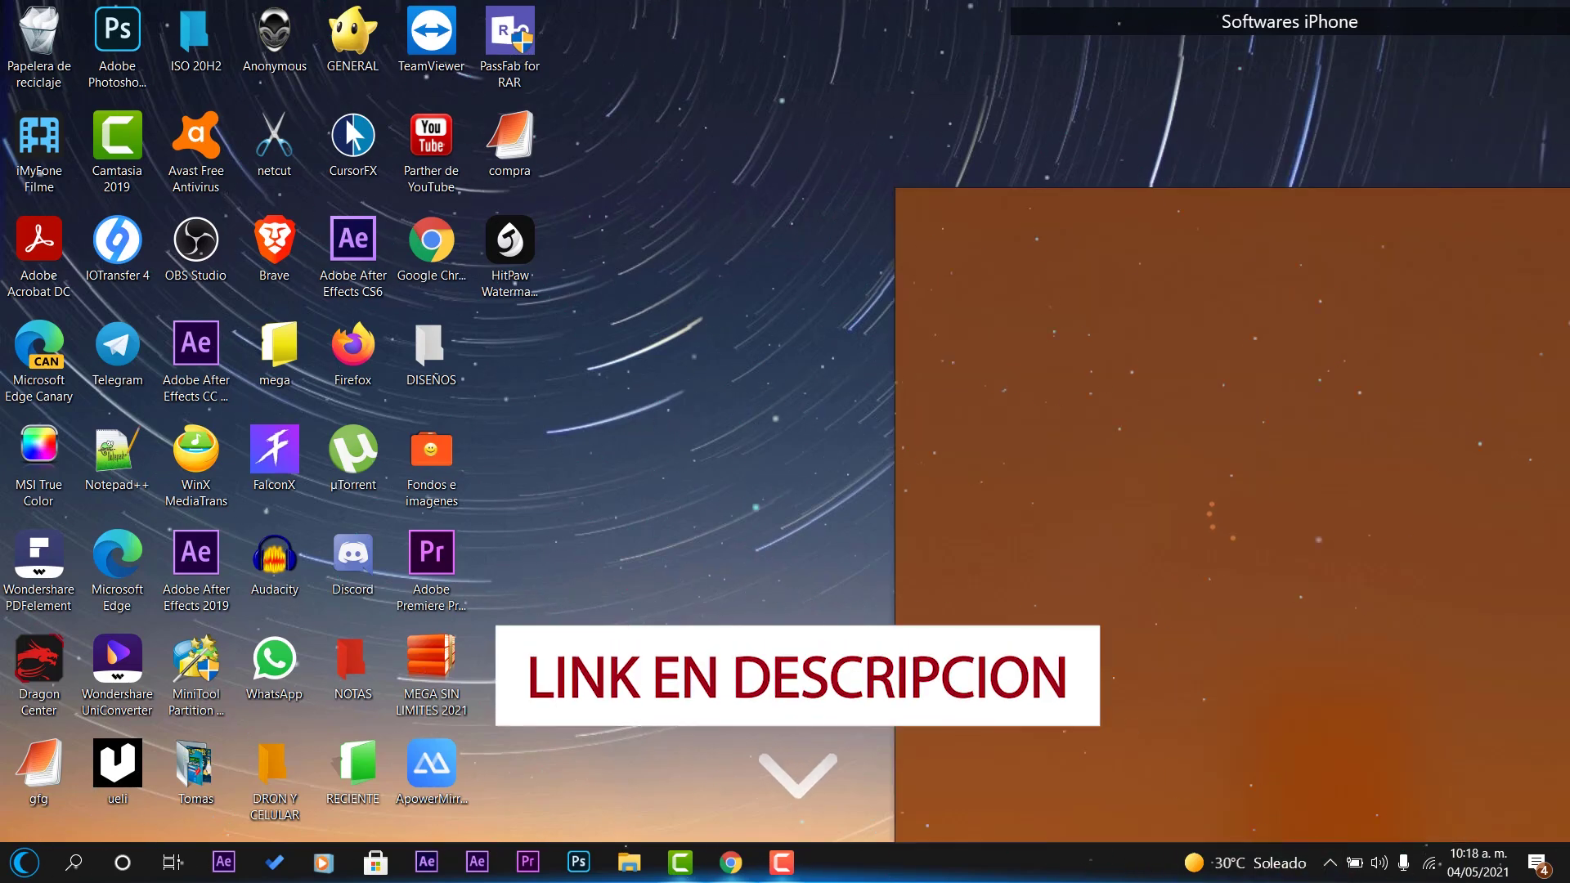
# - Open the PowerToys settings from the hidden system tray icons and restart PowerToys as administrator
pyautogui.click(1330, 864)
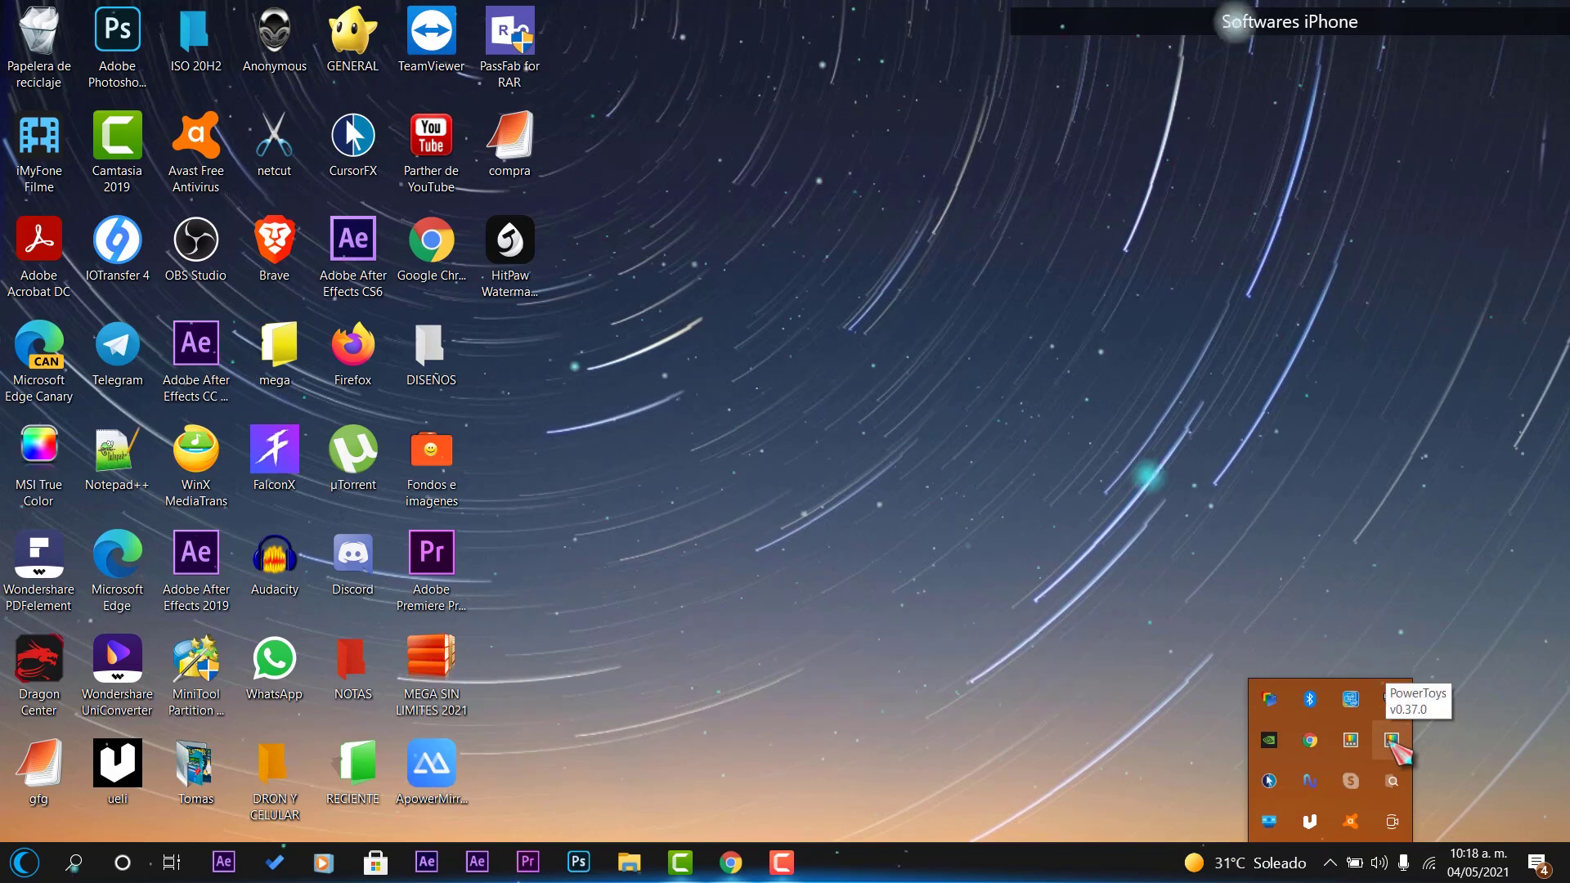
pyautogui.moveTo(1392, 740); pyautogui.dragTo(1373, 752)
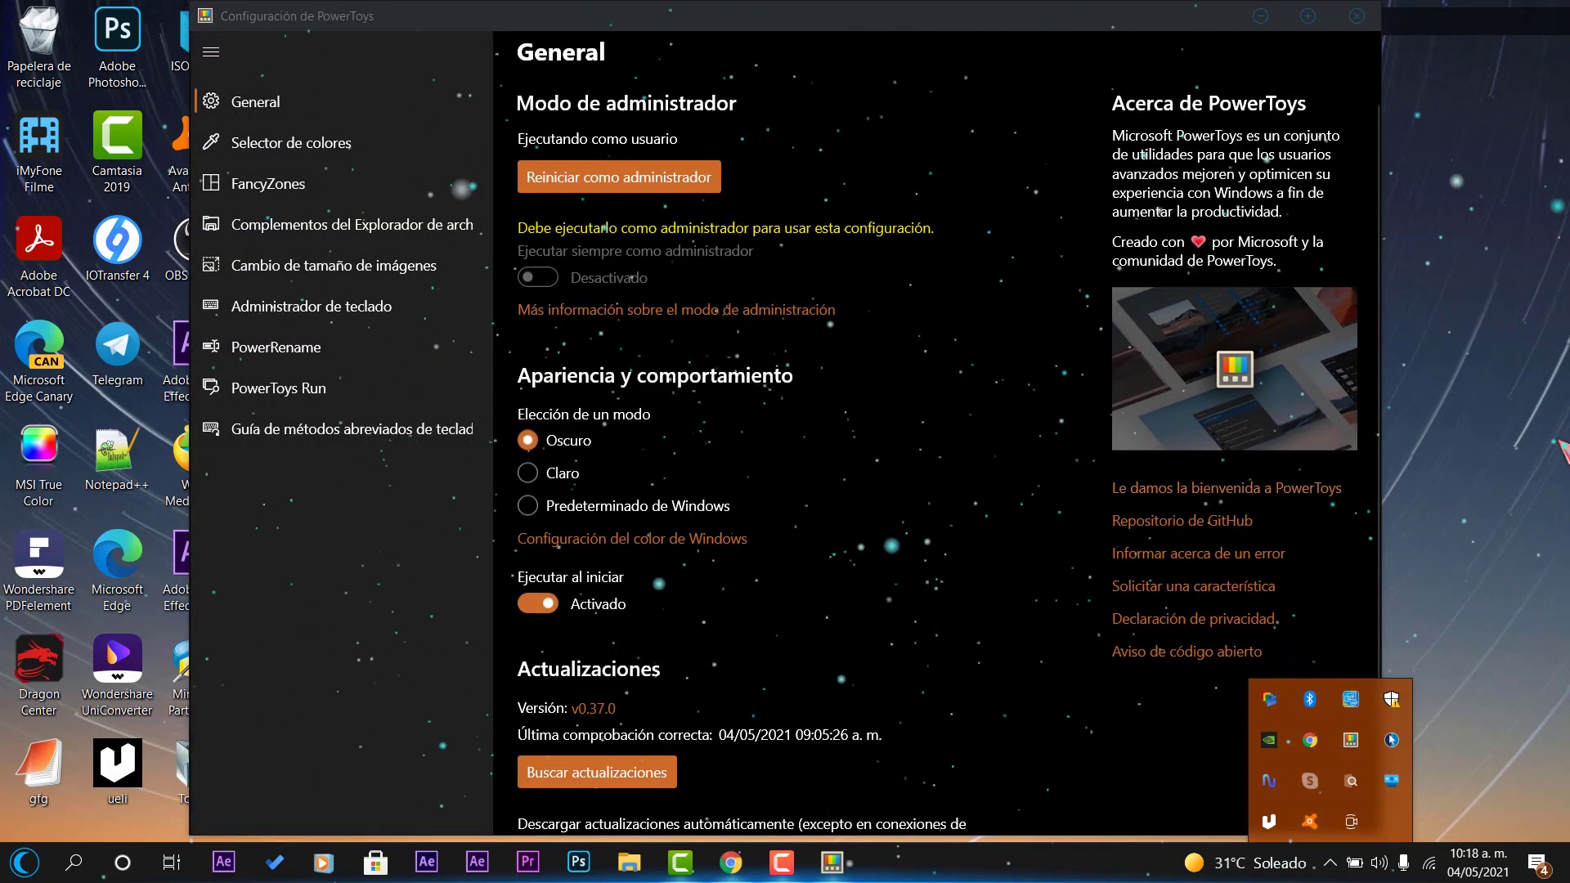
pyautogui.click(667, 176)
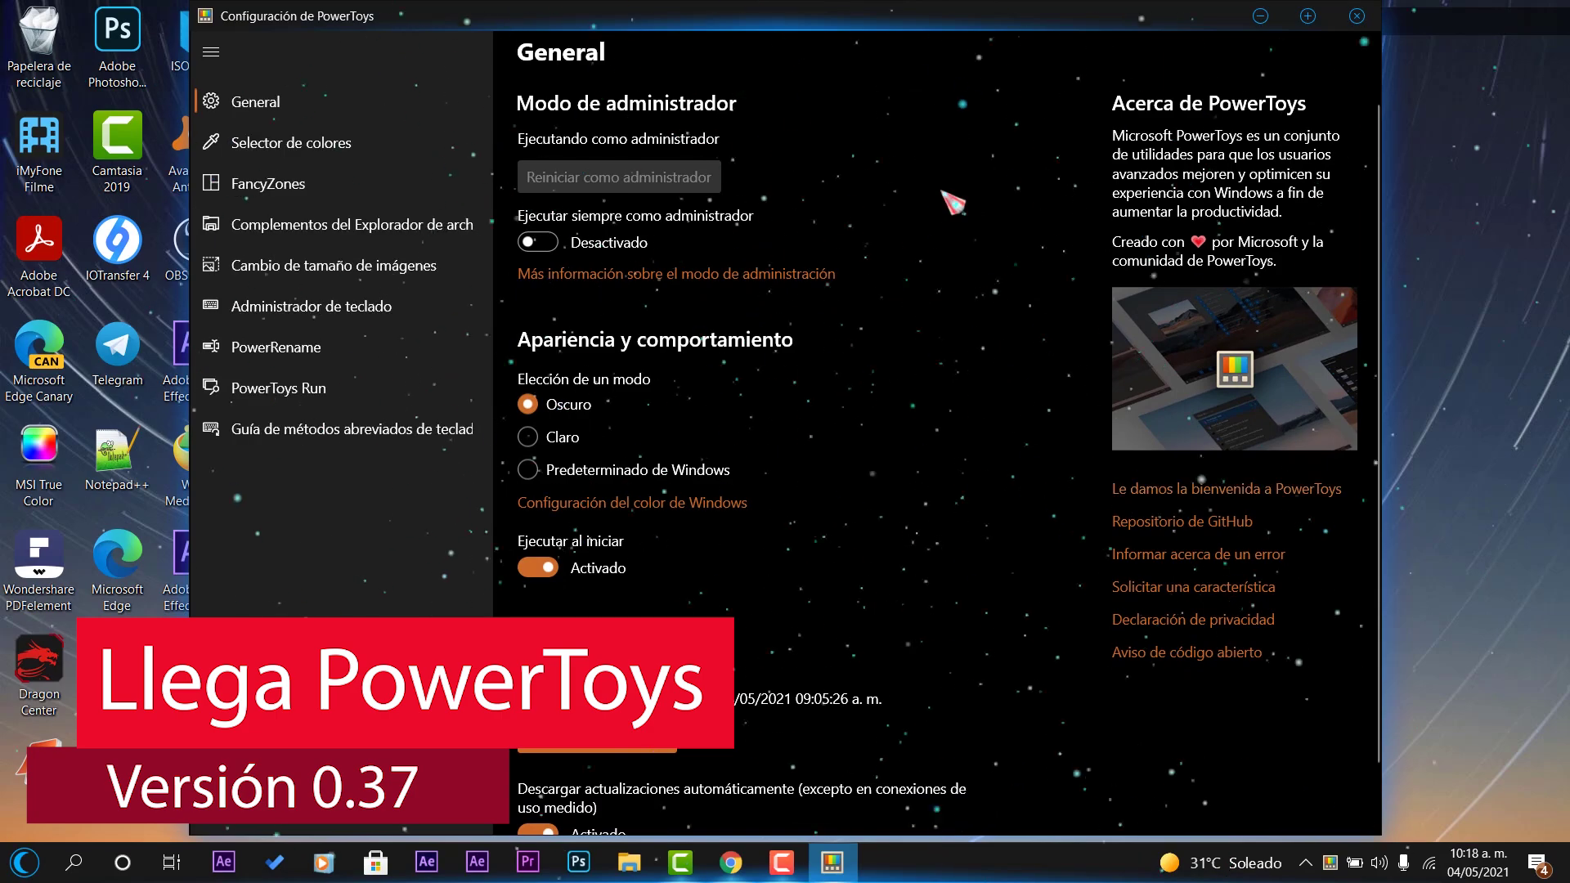
# - Examine the administrator mode, appearance and update options in the General settings of PowerToys
pyautogui.scroll(-2, 951, 202)
pyautogui.scroll(2, 940, 311)
pyautogui.scroll(-2, 928, 368)
pyautogui.scroll(2, 918, 411)
pyautogui.scroll(-1, 905, 438)
pyautogui.scroll(1, 905, 438)
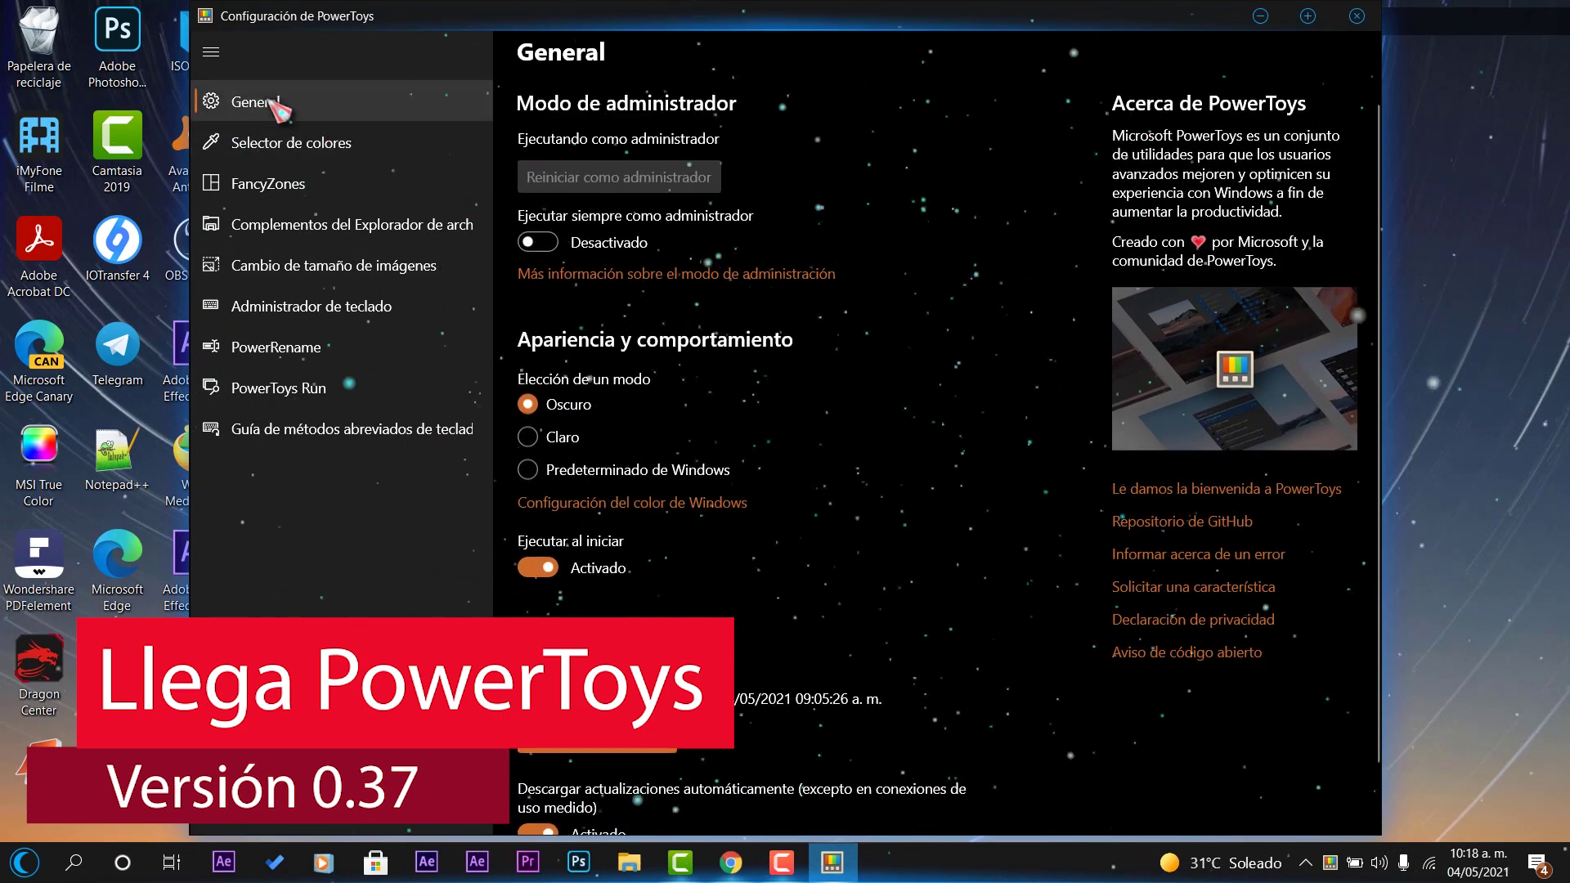
pyautogui.scroll(-2, 736, 490)
pyautogui.scroll(2, 614, 327)
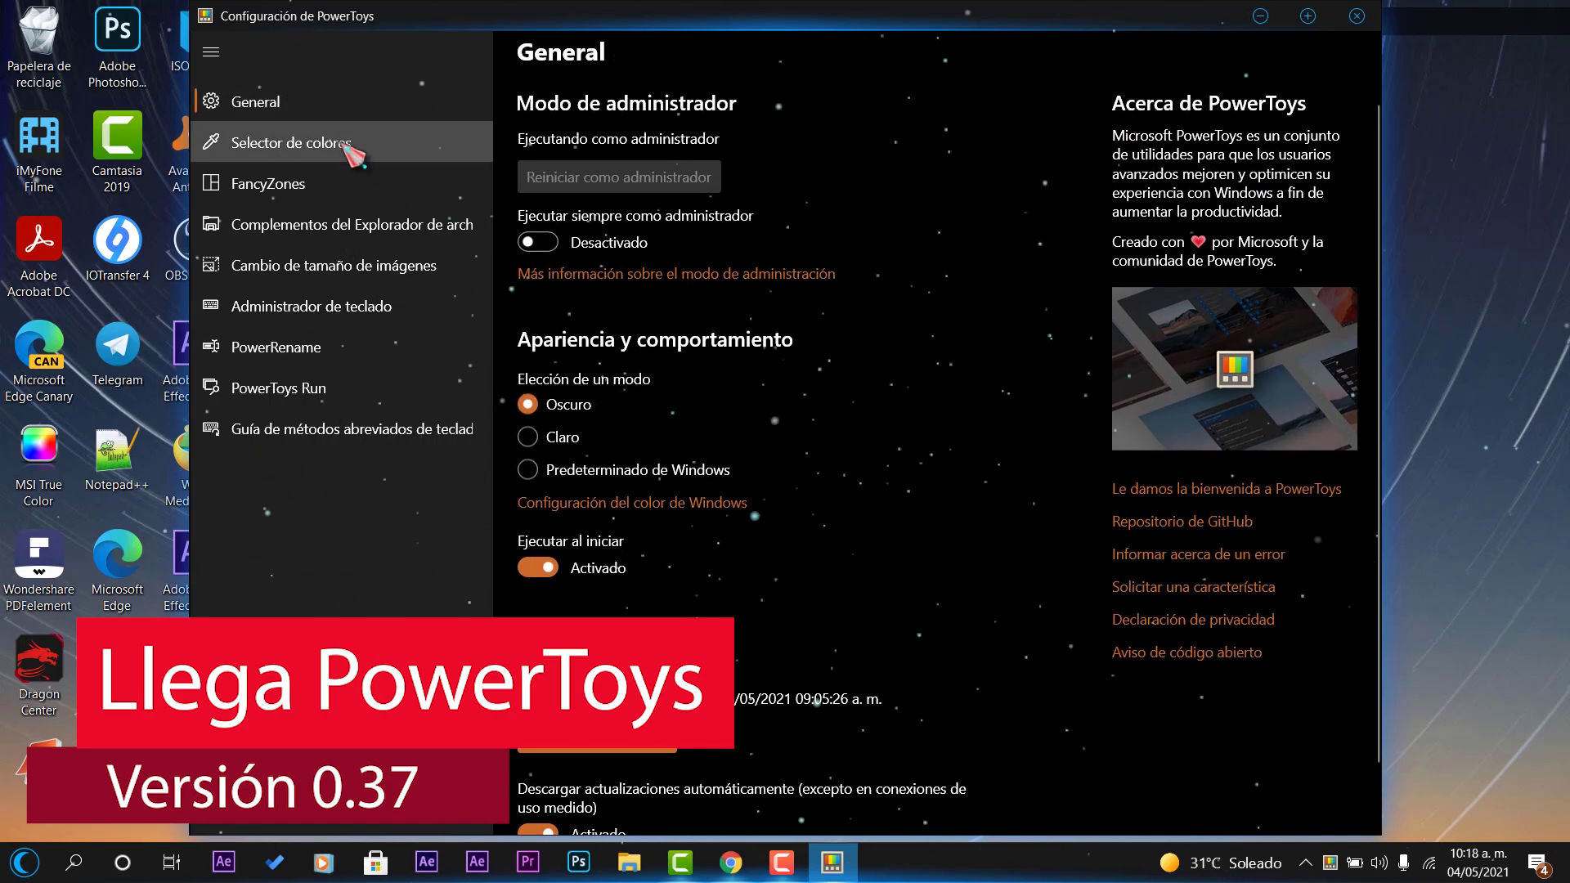
# - Sample a screen colour near the ueli desktop icon with the Color Picker, and review the picker's editor colour formats
pyautogui.click(417, 144)
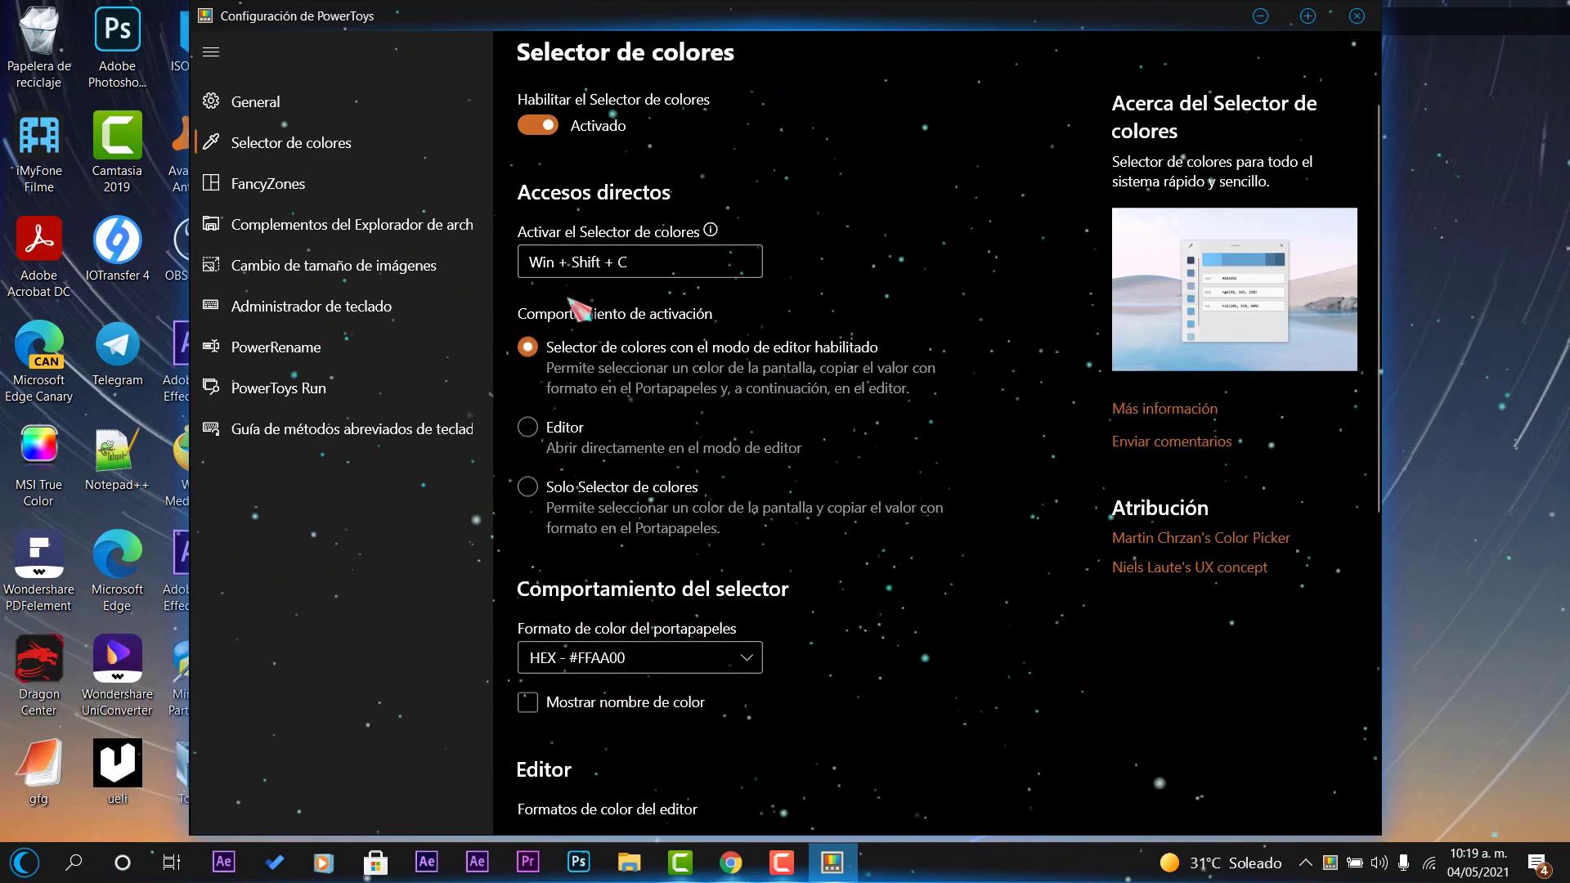
pyautogui.press('super+shift+c')
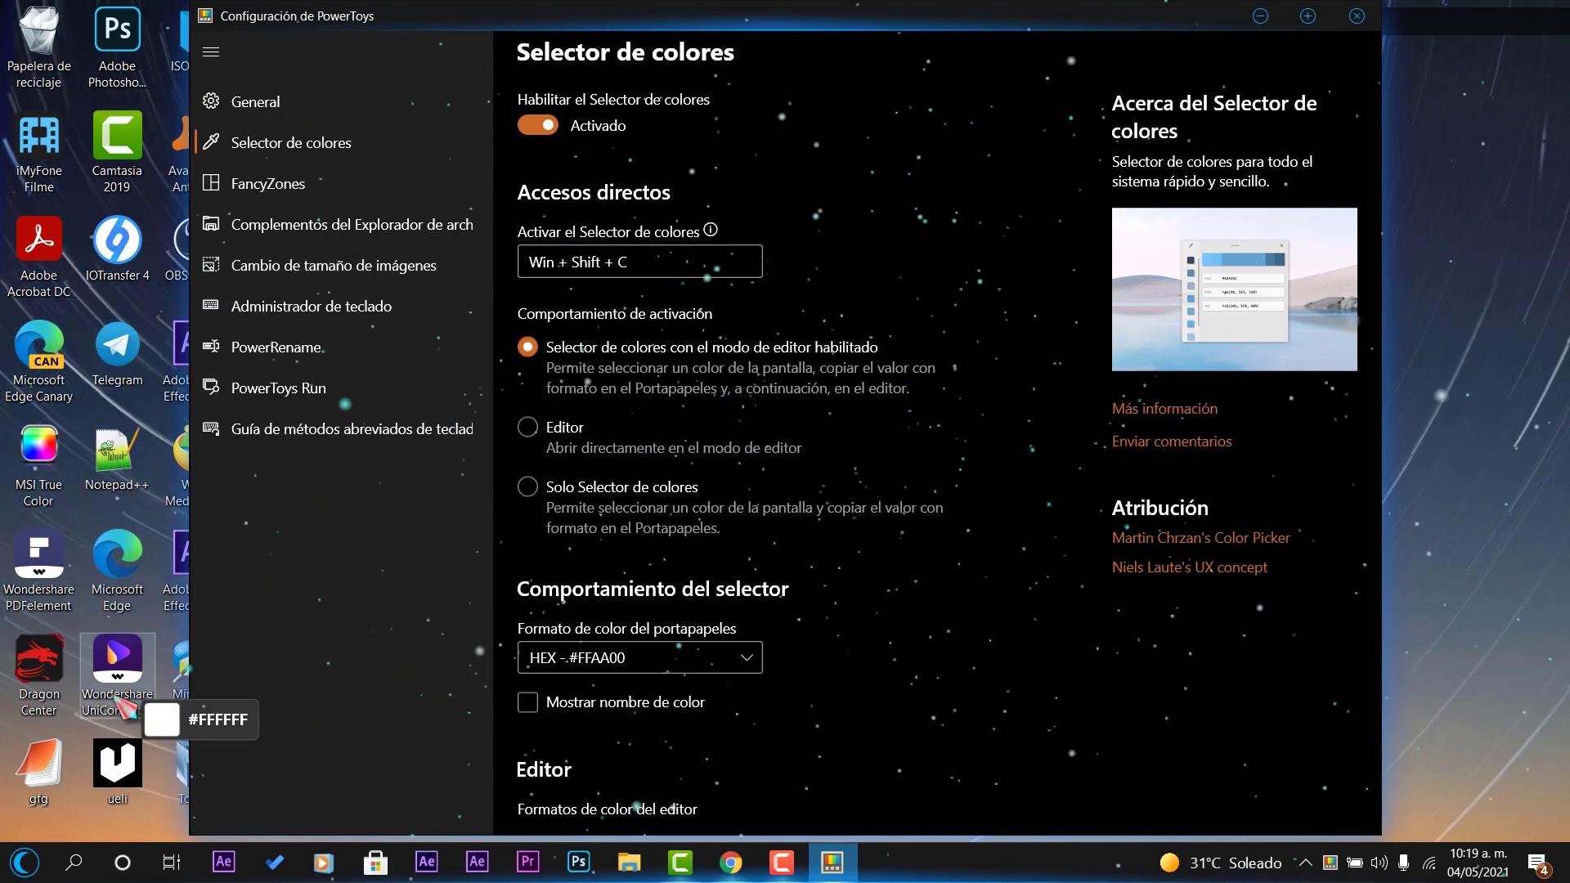
pyautogui.click(139, 760)
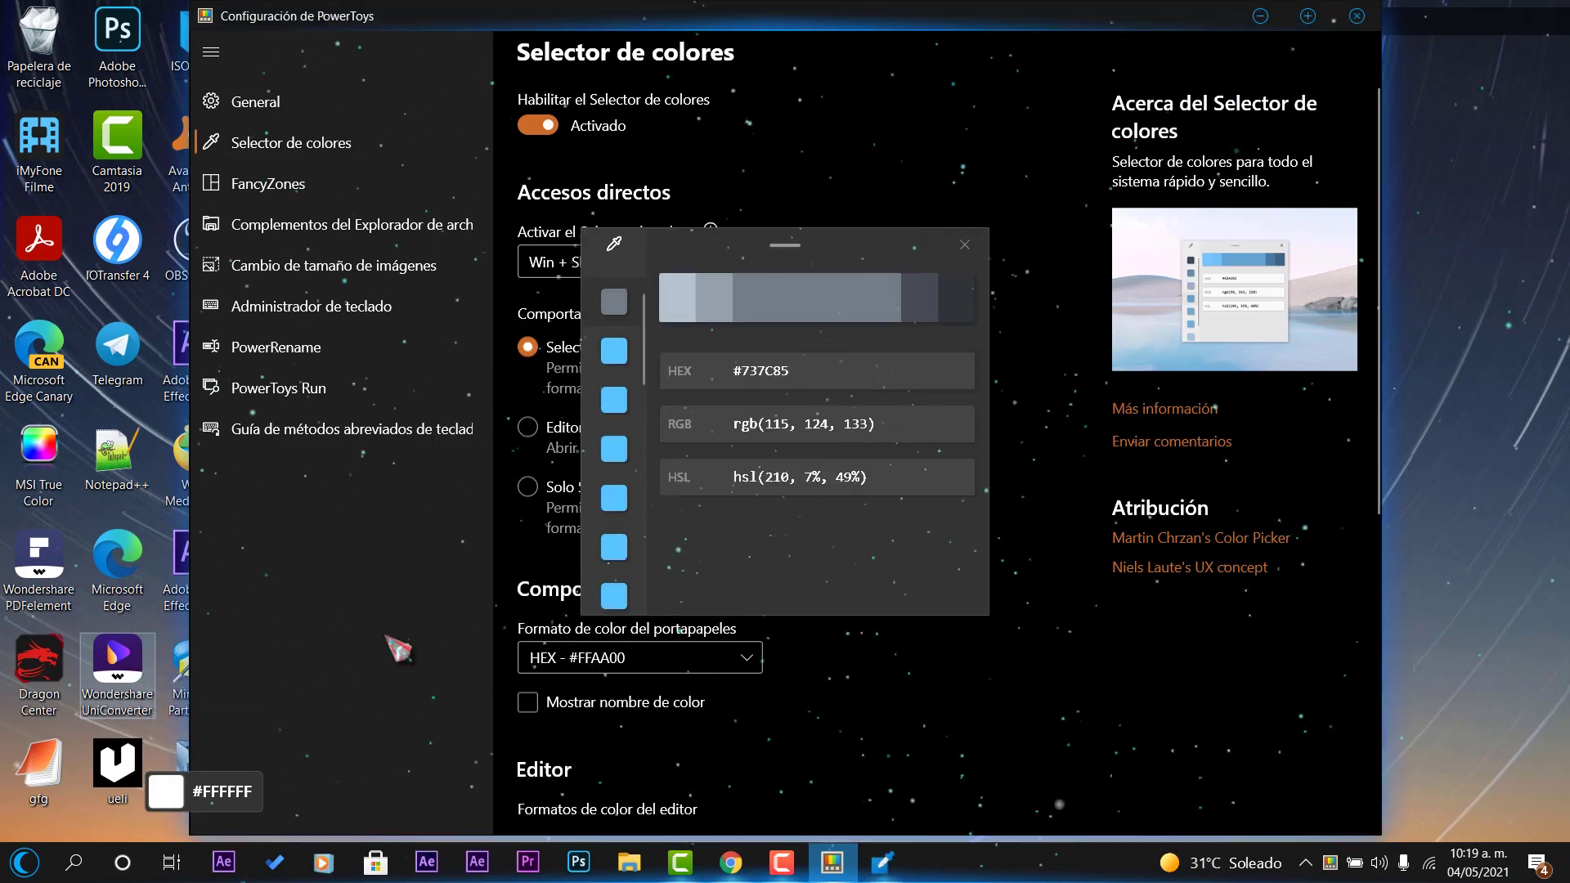
pyautogui.click(962, 247)
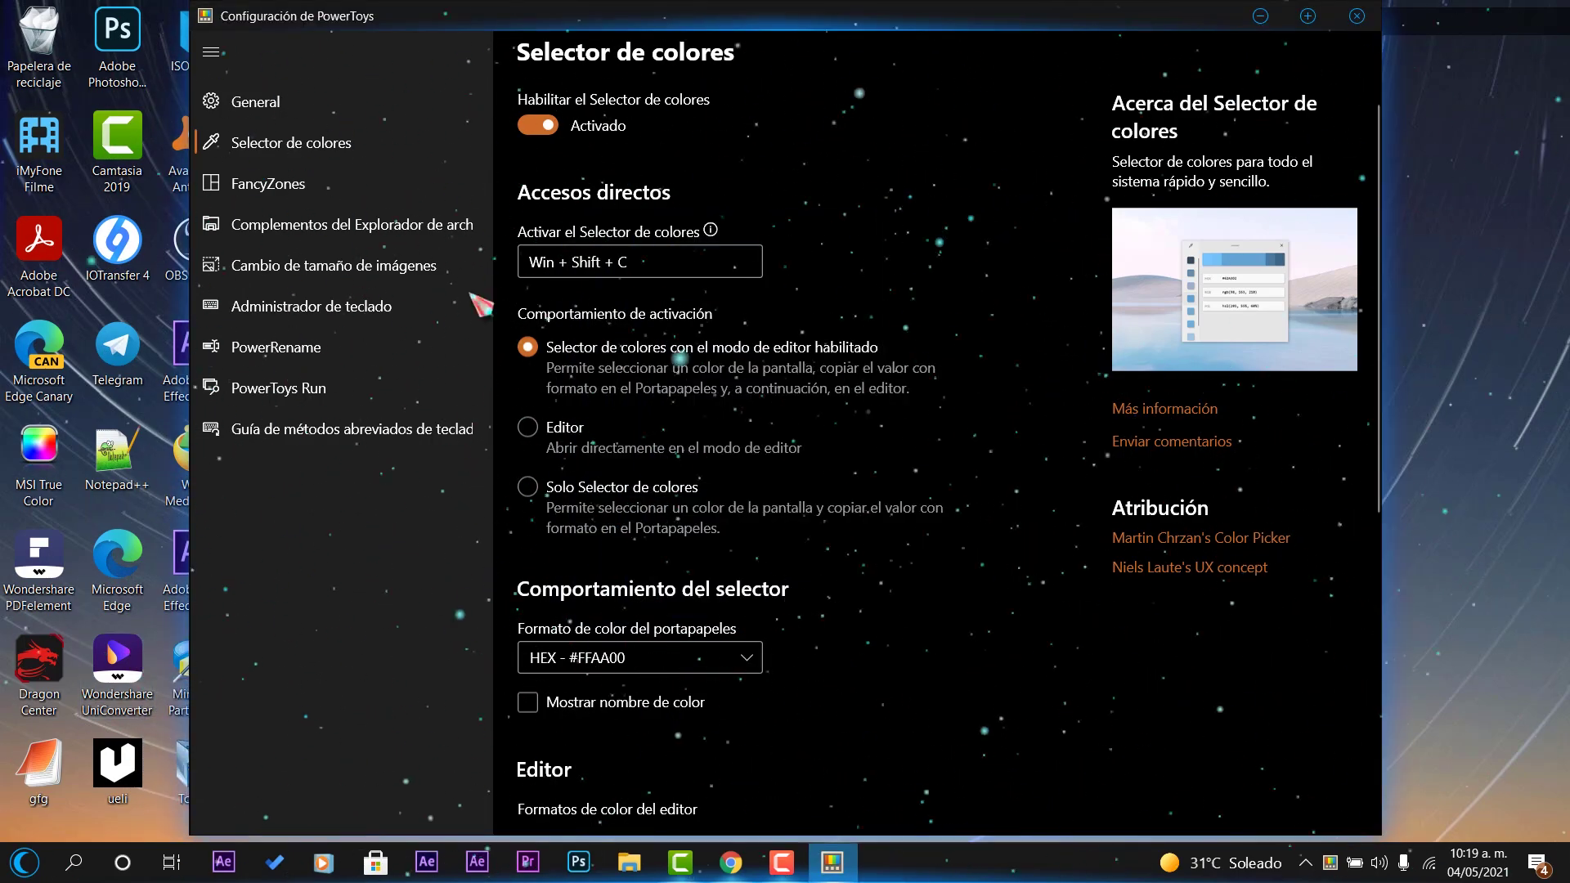
pyautogui.scroll(-6, 907, 345)
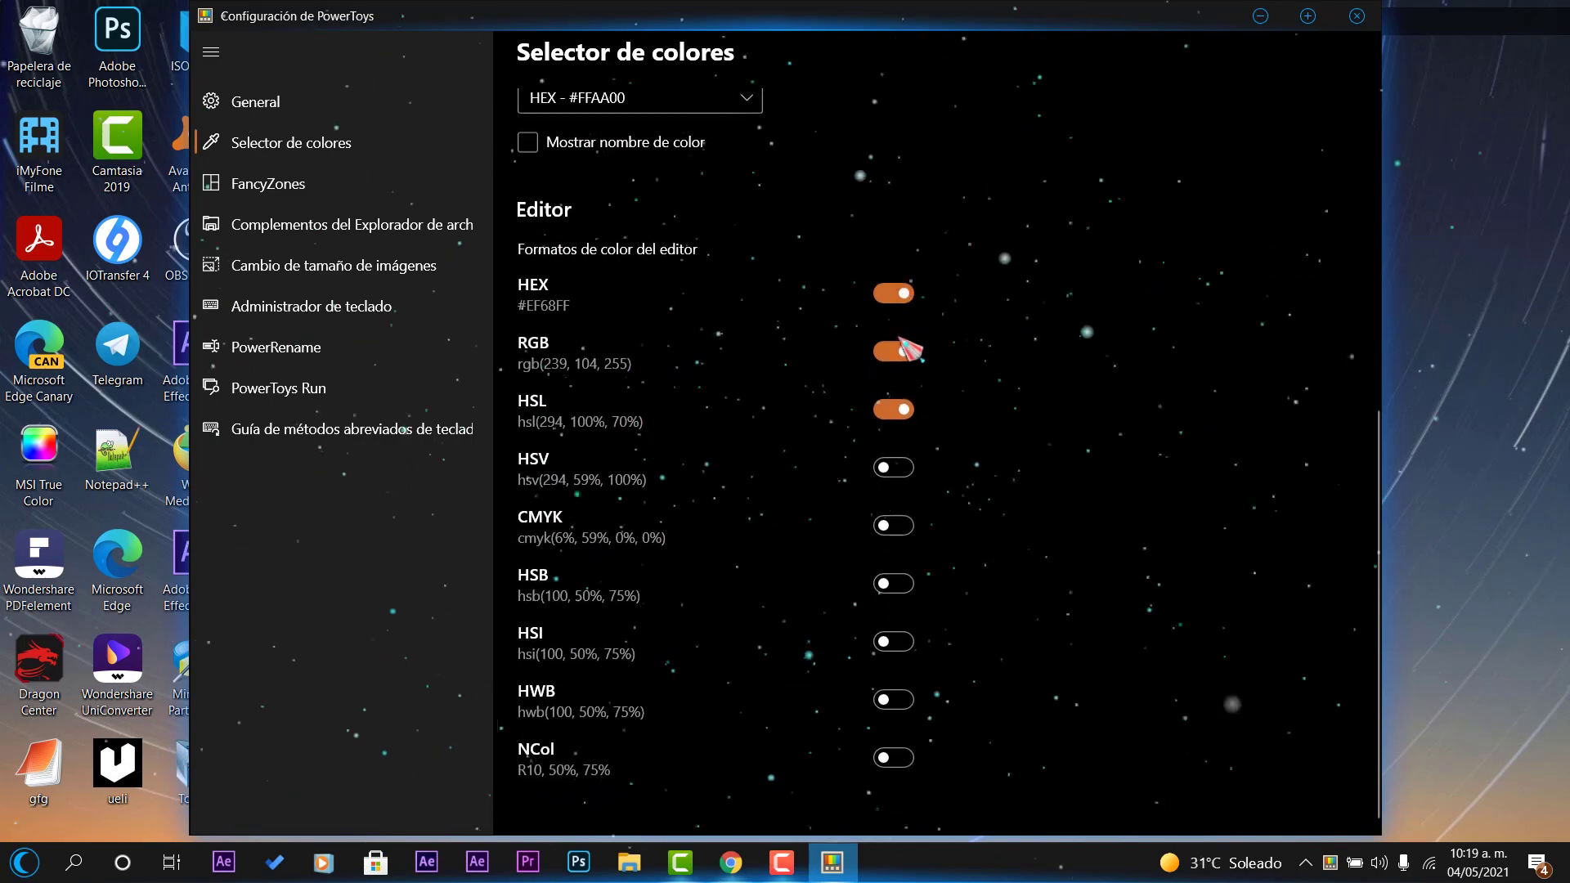
pyautogui.scroll(7, 858, 384)
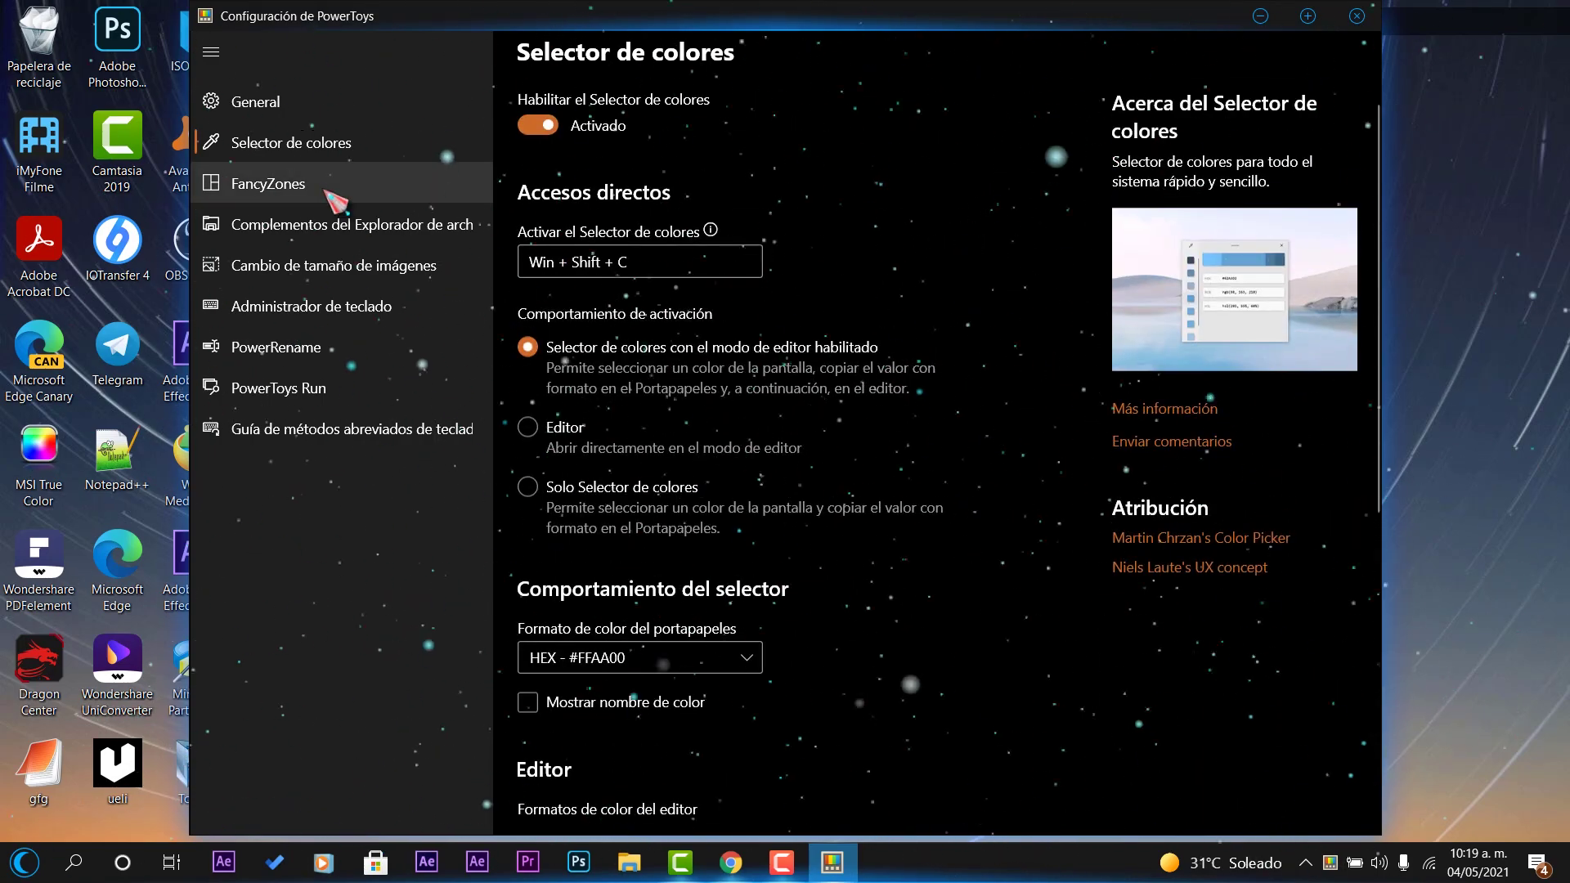
# - Try the templates in the FancyZones layout editor and apply the Columnas layout
pyautogui.click(335, 195)
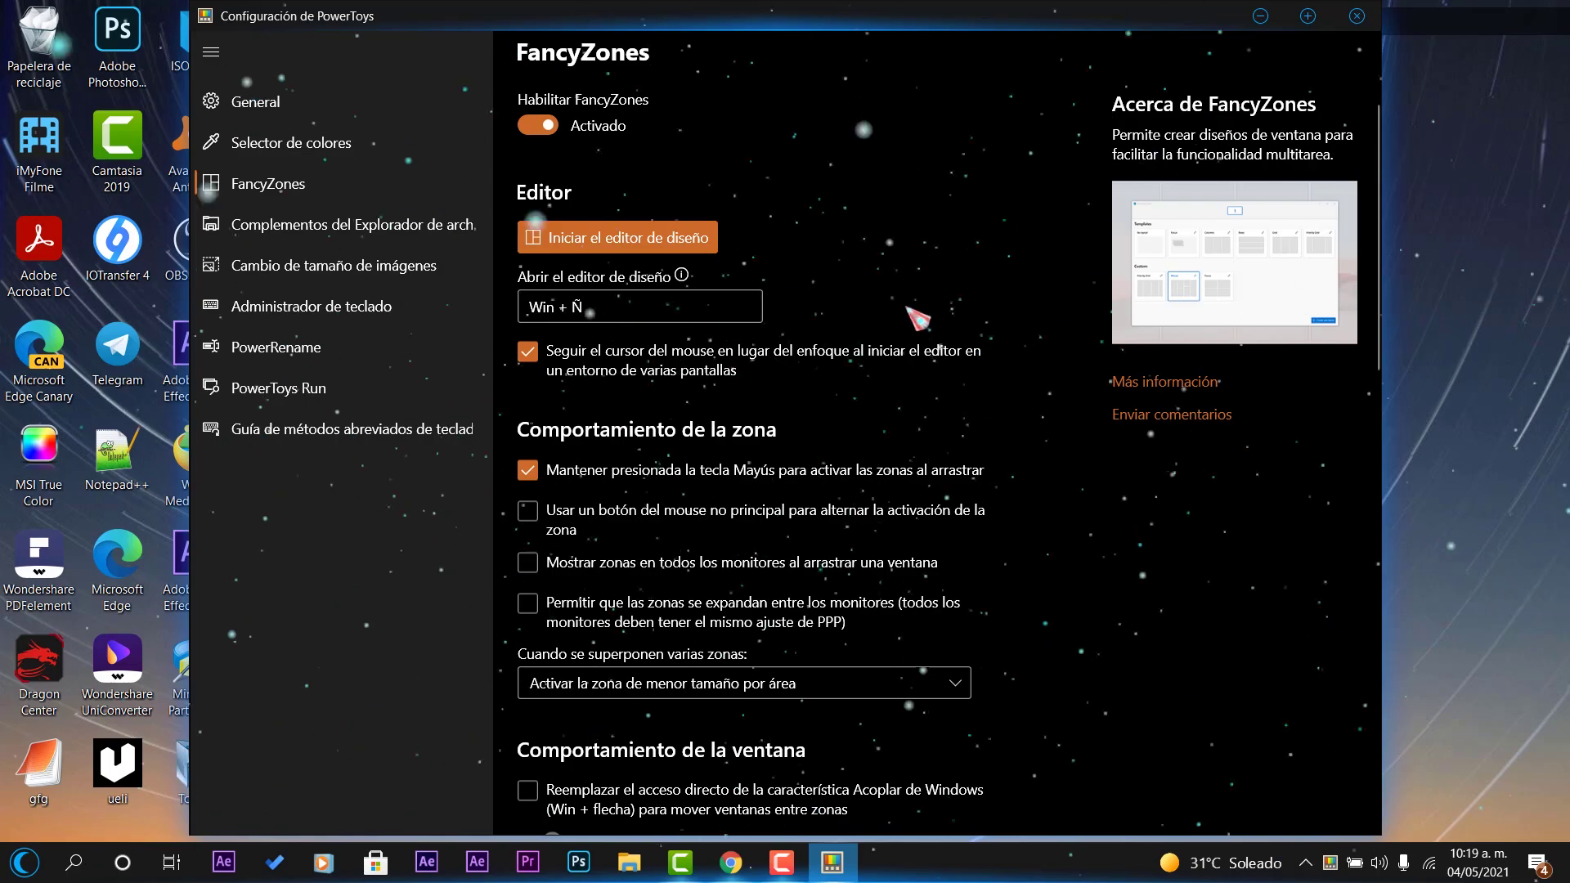
pyautogui.press('super+ntilde')
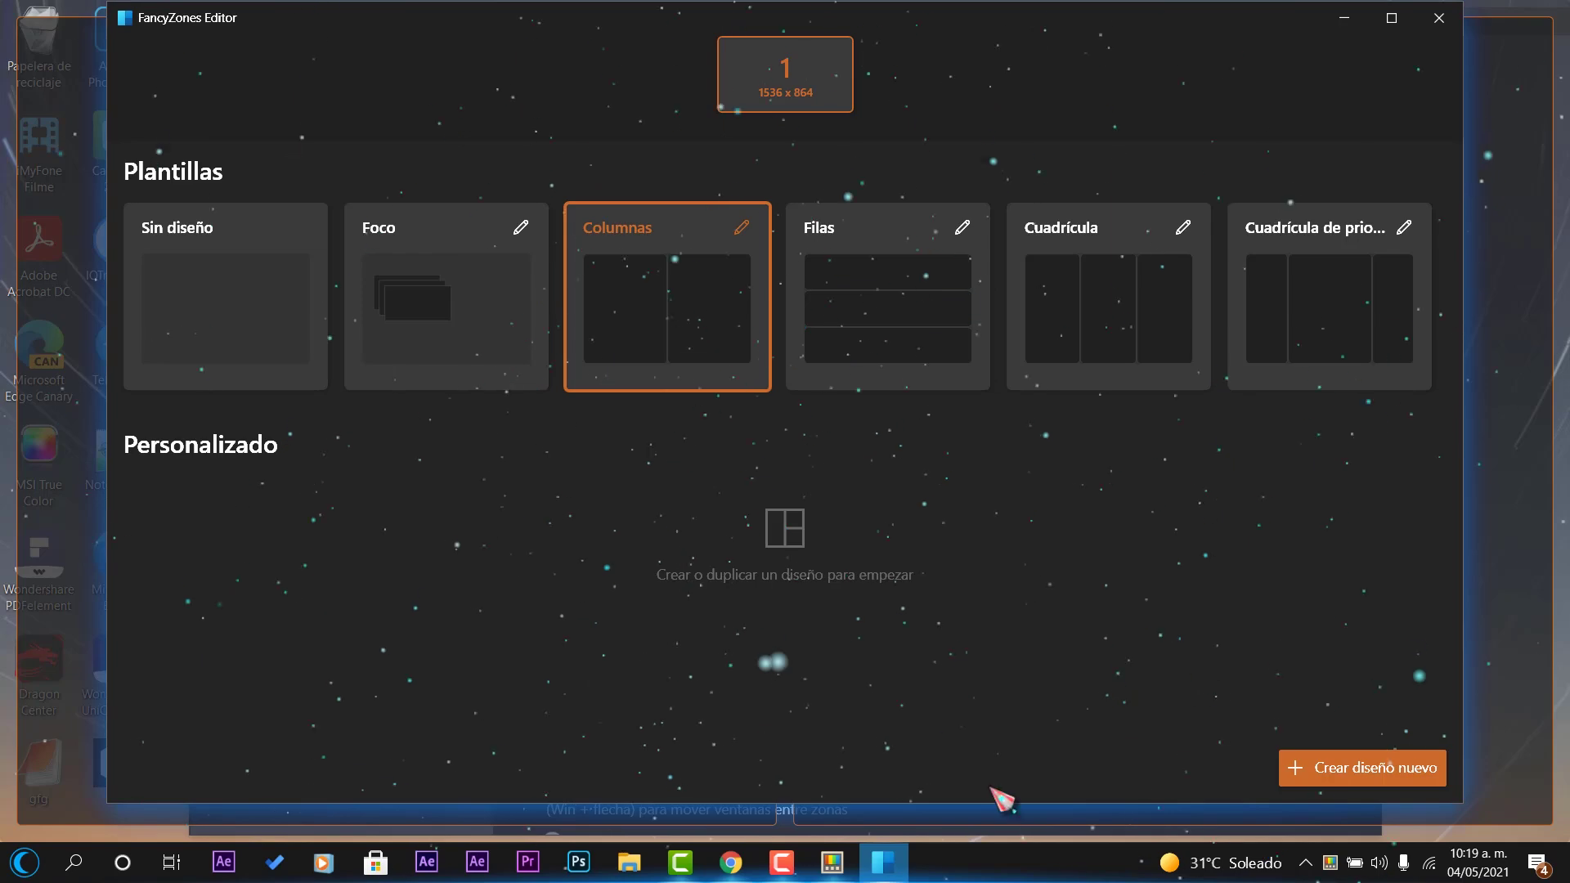
pyautogui.click(421, 323)
pyautogui.click(323, 302)
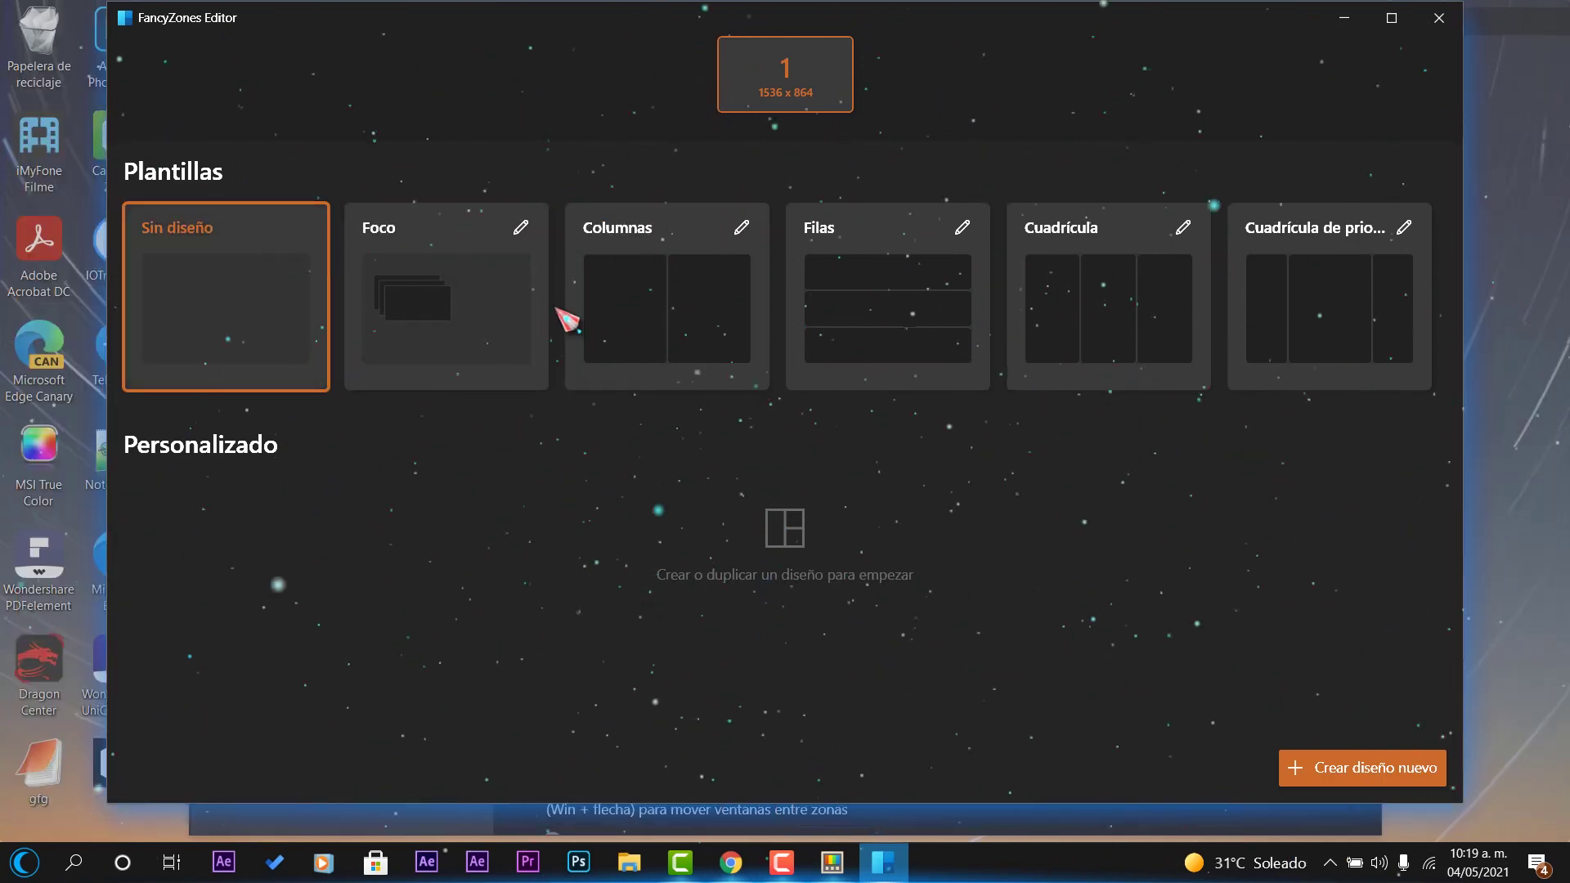
pyautogui.click(687, 318)
pyautogui.click(883, 323)
pyautogui.click(1057, 327)
pyautogui.click(1409, 326)
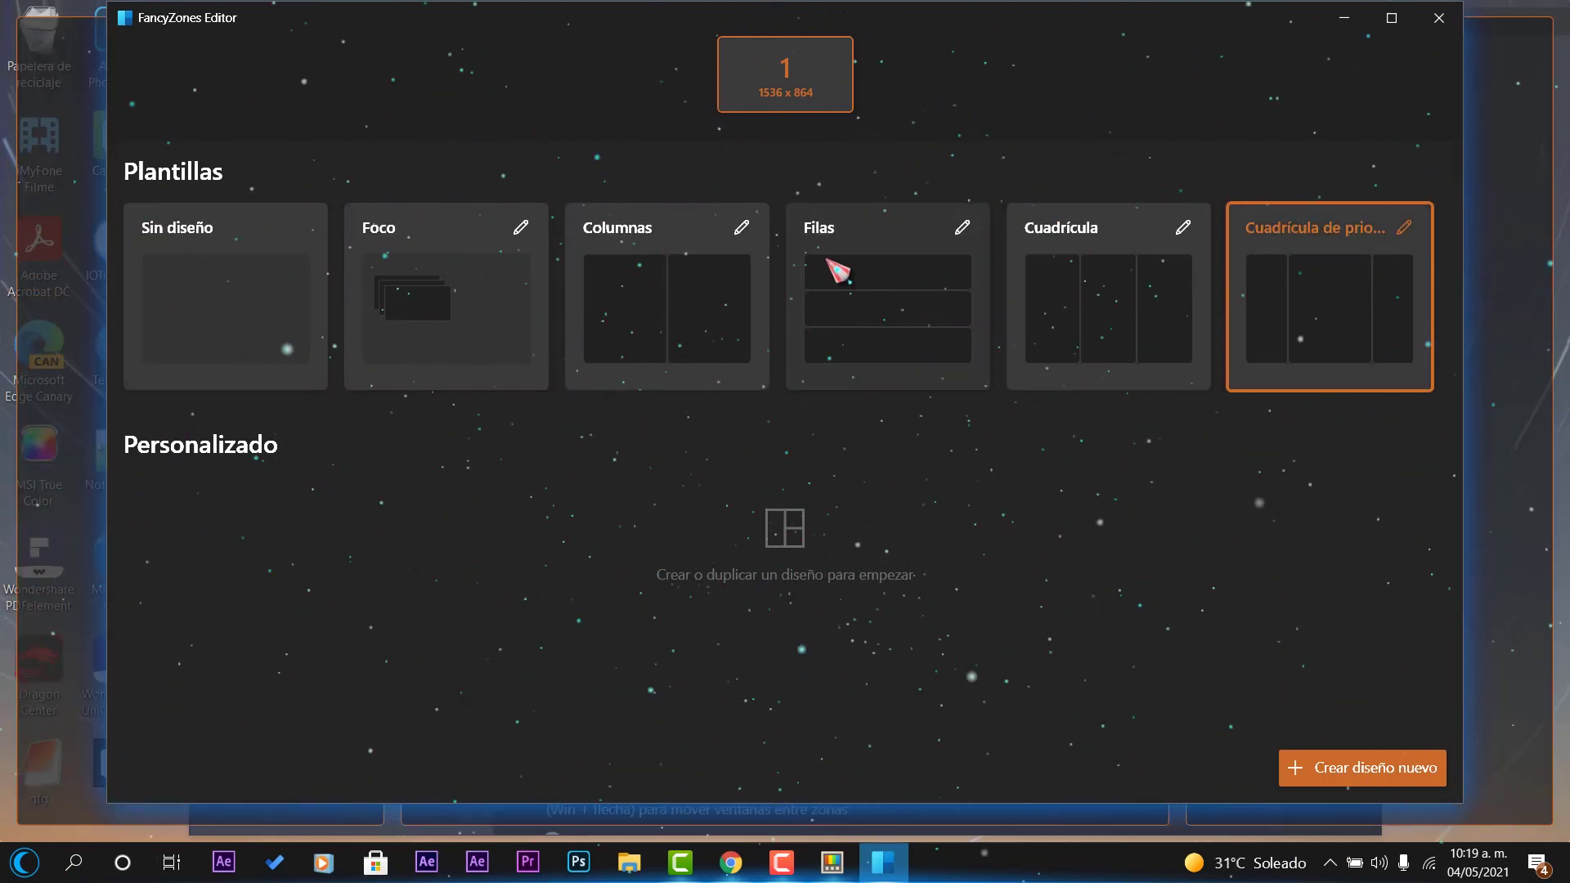
pyautogui.click(747, 287)
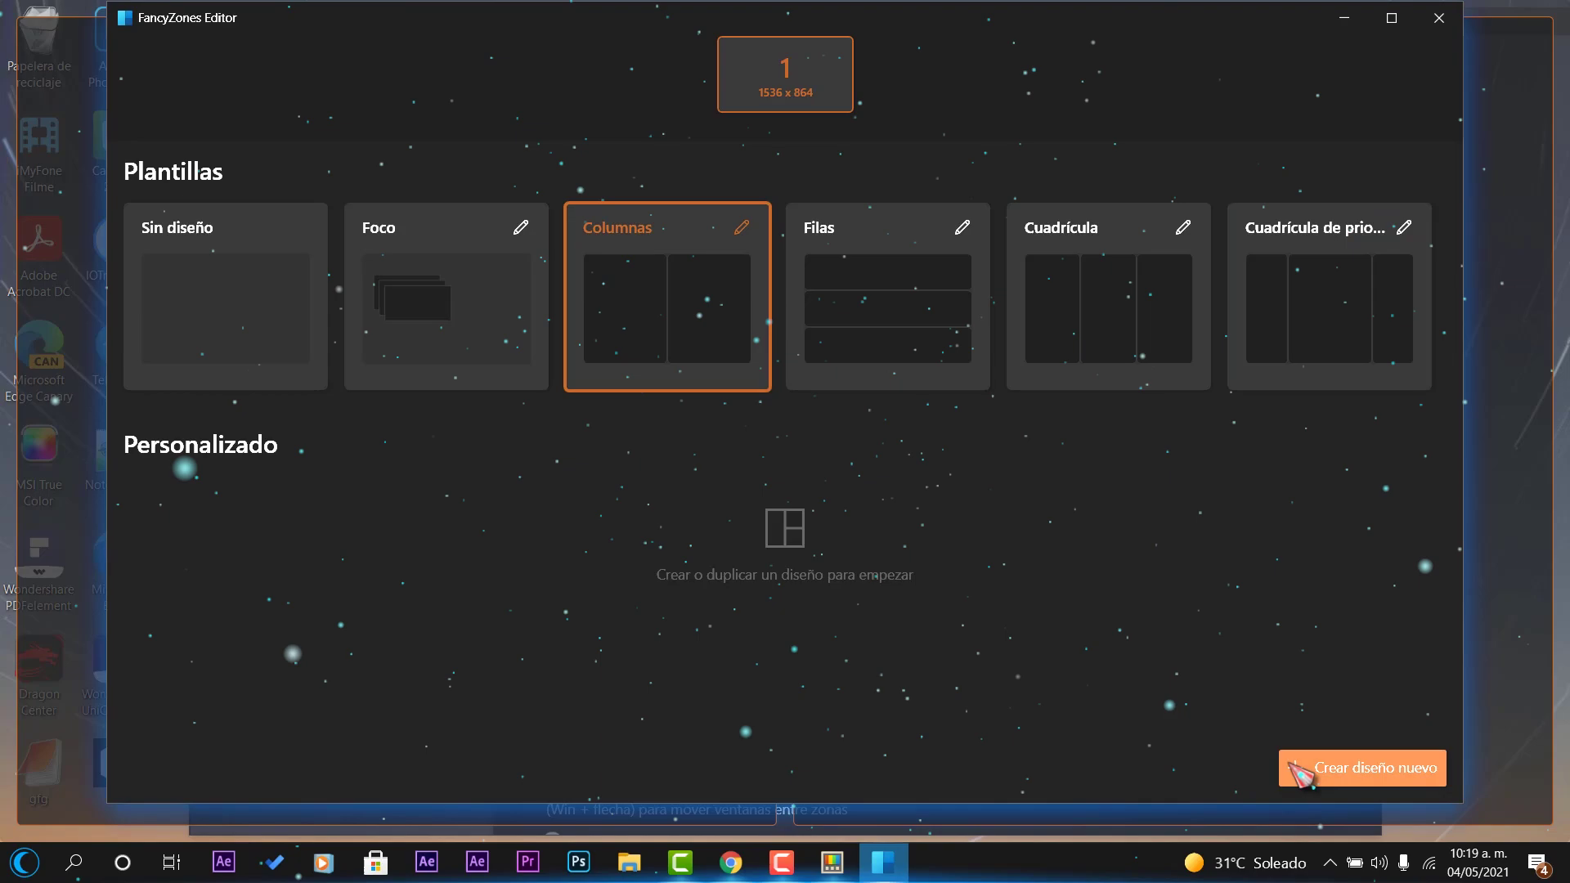
pyautogui.click(1439, 17)
# - Snap the PowerToys settings window into the right zone and a new File Explorer window into the left zone
pyautogui.moveTo(687, 25); pyautogui.dragTo(1562, 204)
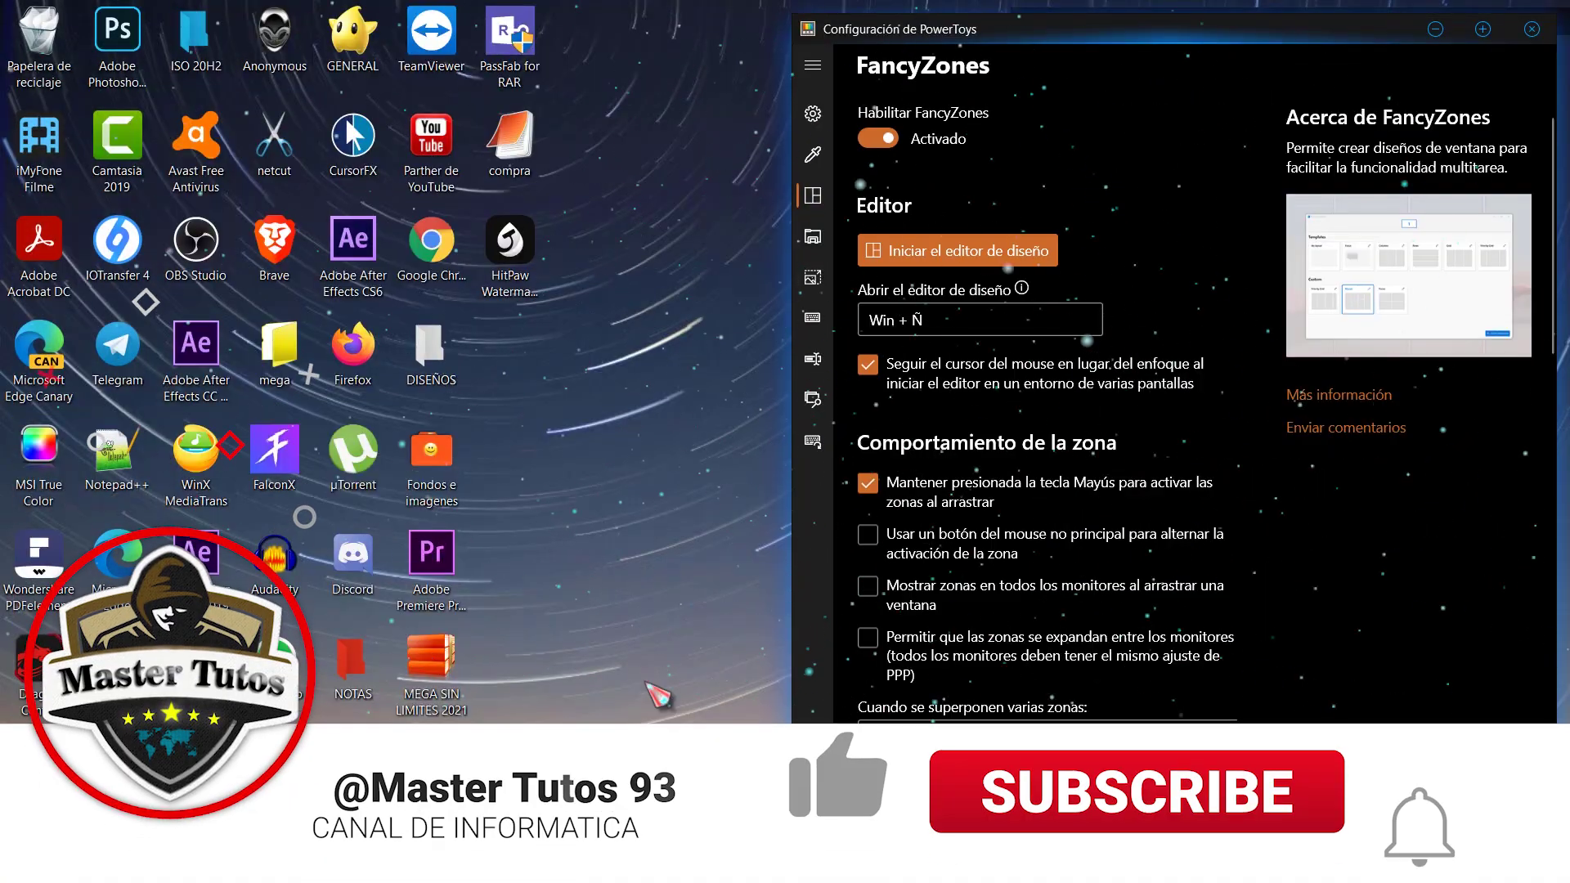
pyautogui.press('super+e')
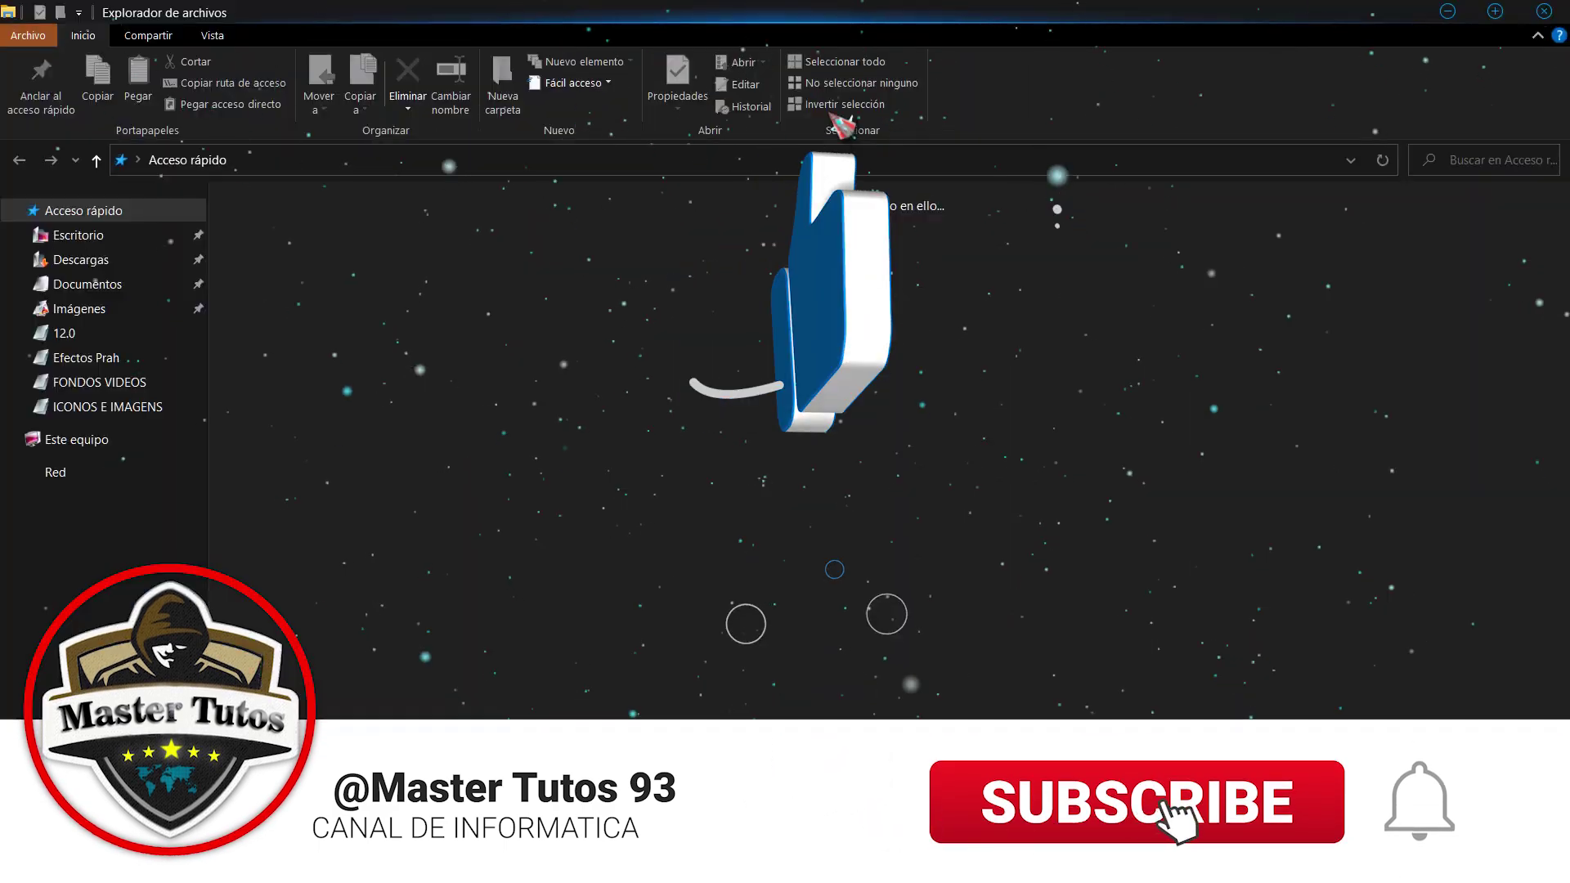
pyautogui.moveTo(818, 12); pyautogui.dragTo(561, 65)
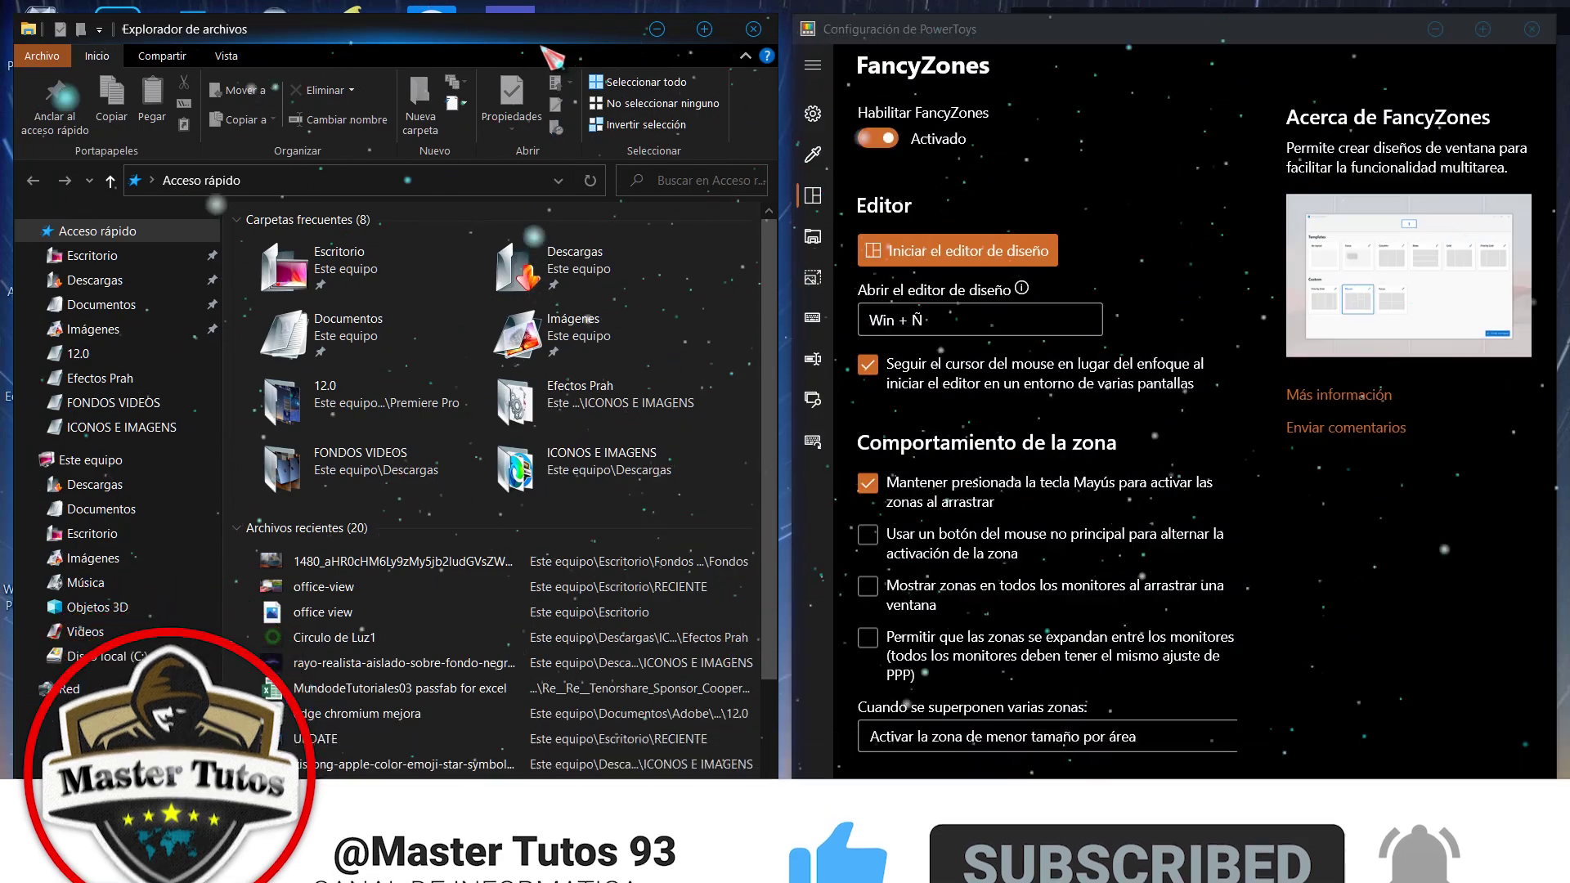
# - Minimize File Explorer, maximize the PowerToys settings window and review the FancyZones zone and window behaviour options
pyautogui.click(658, 30)
pyautogui.click(1482, 29)
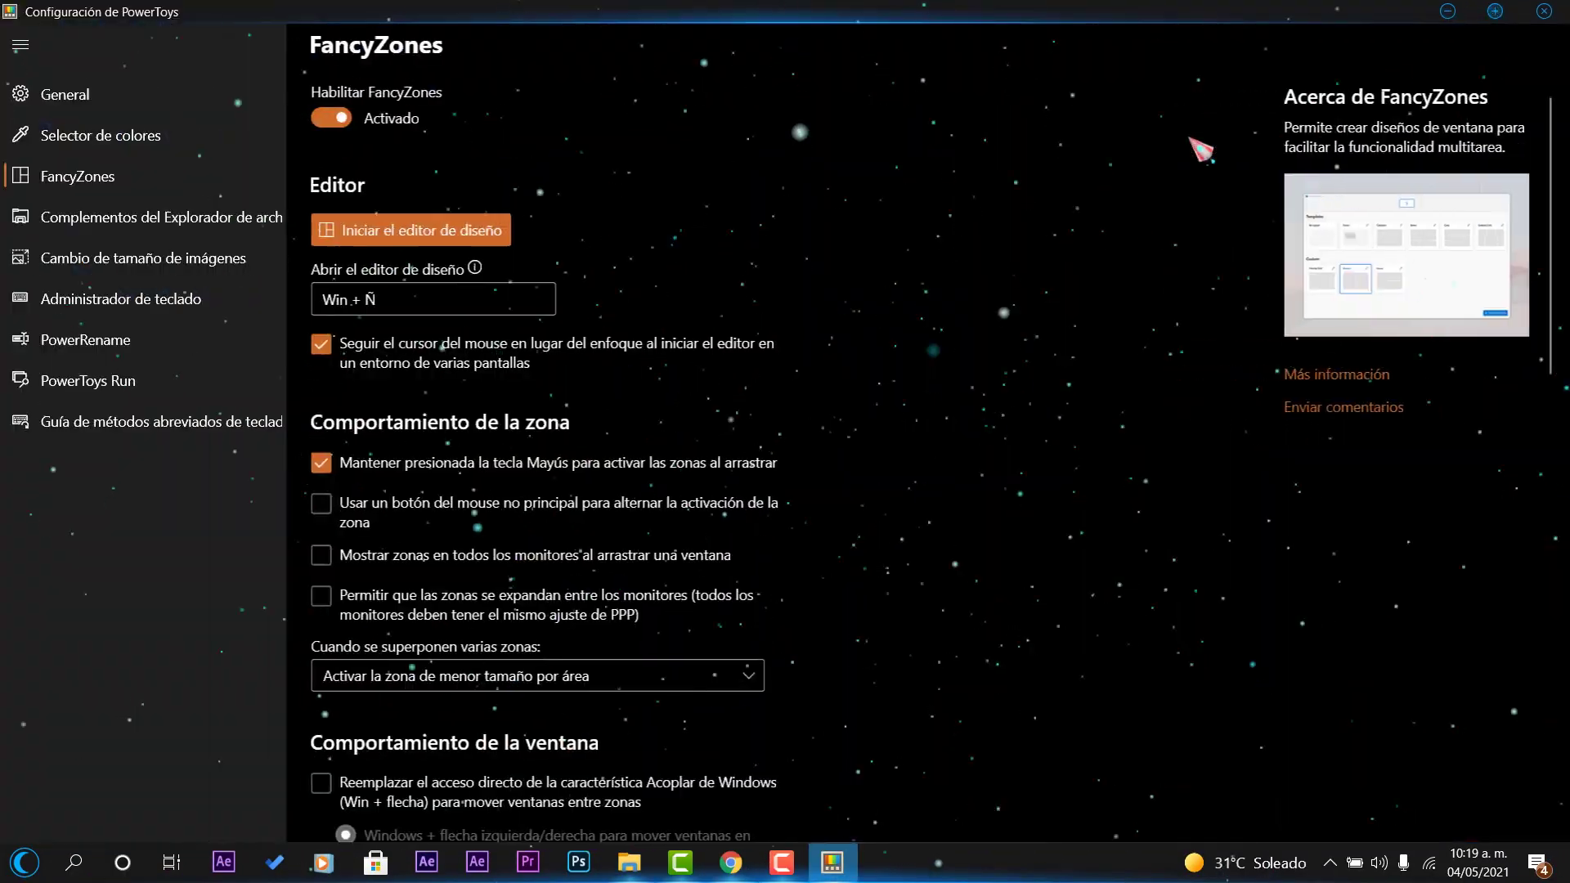
pyautogui.scroll(-15, 681, 514)
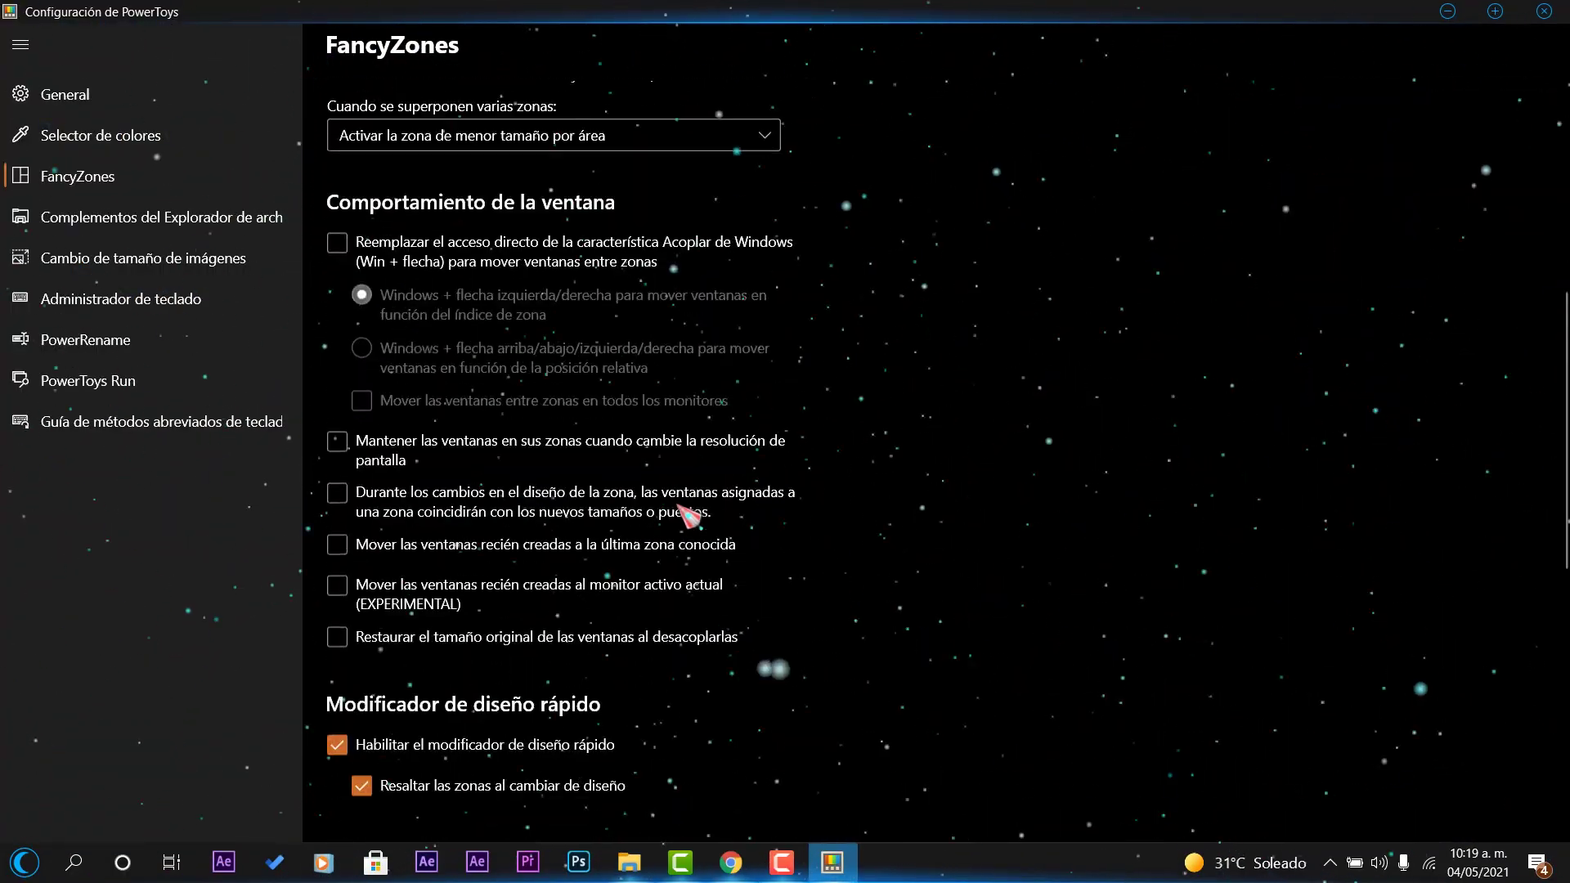
pyautogui.scroll(5, 695, 517)
pyautogui.scroll(4, 695, 516)
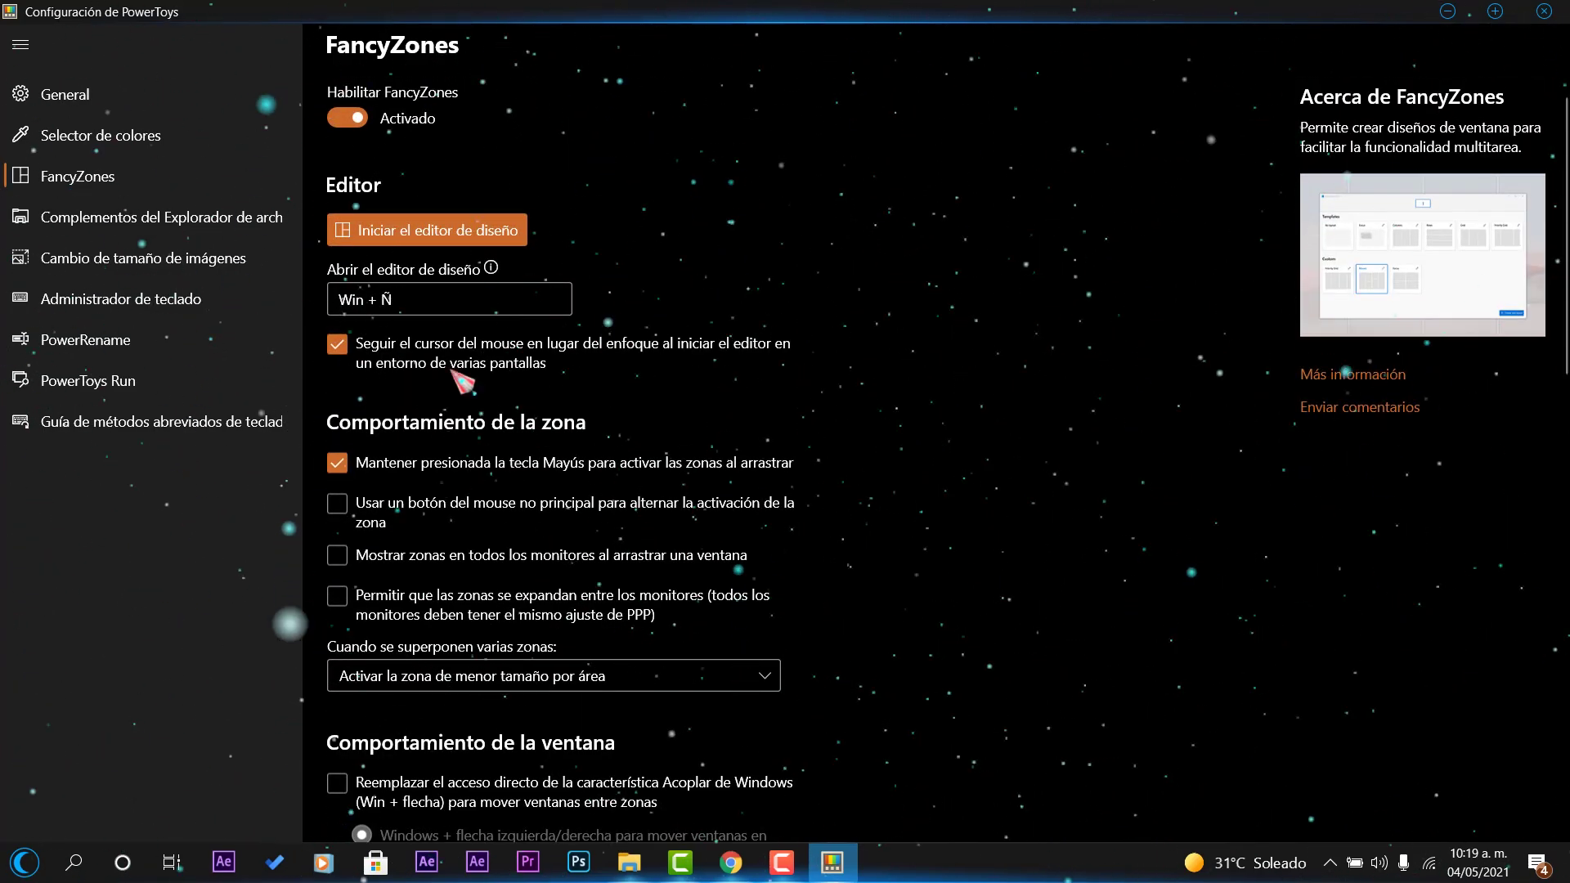
# - View the File Explorer add-ons settings, and examine the image resizer's size presets, encoding and file name options
pyautogui.click(171, 226)
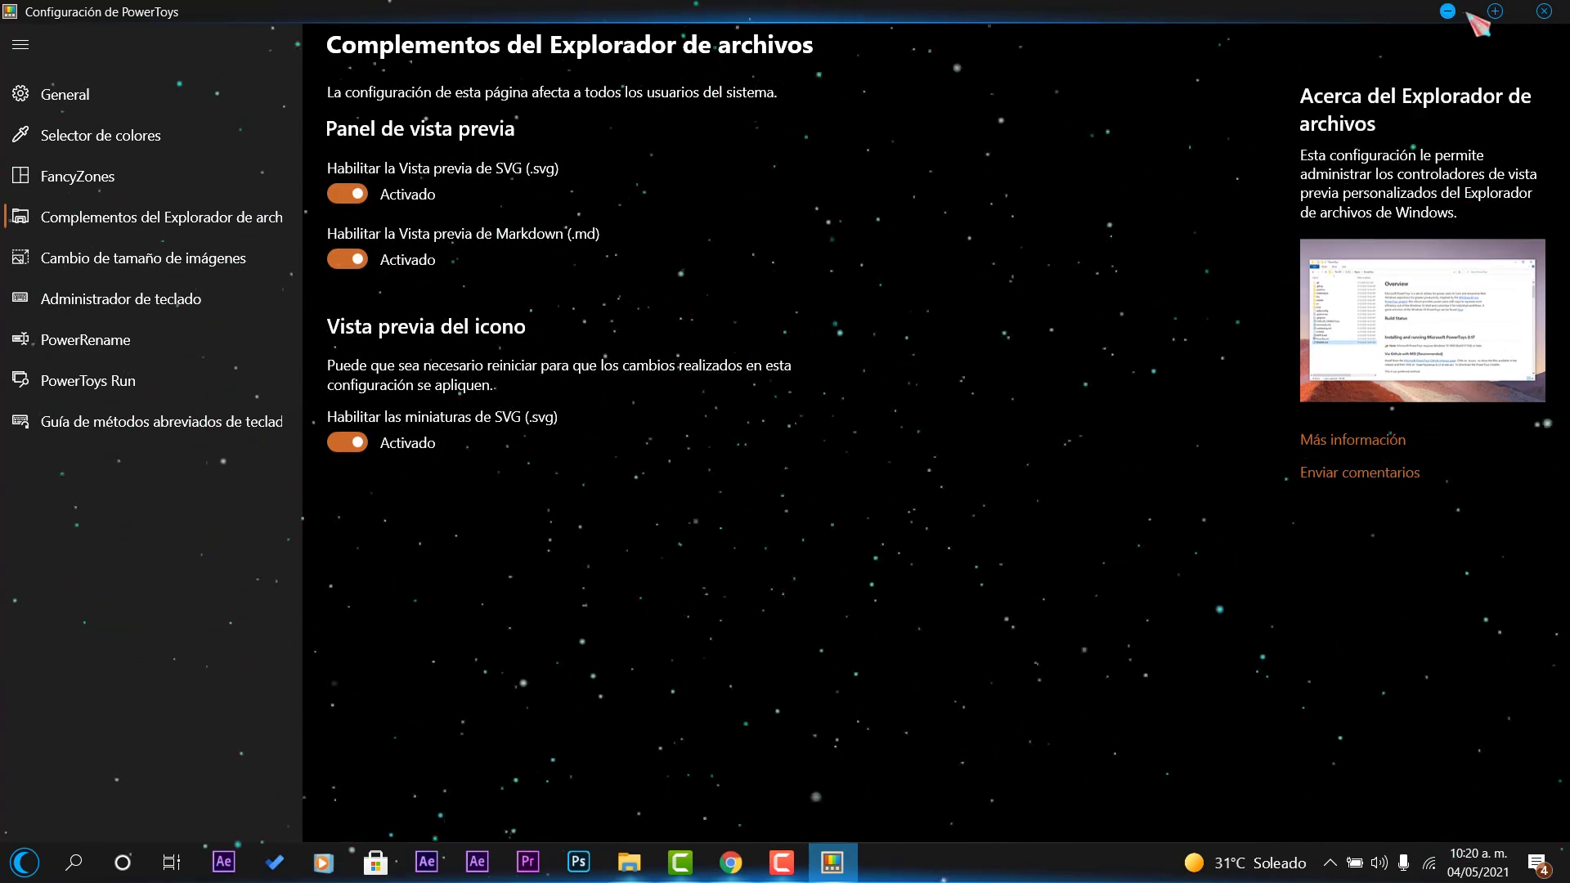
pyautogui.click(57, 263)
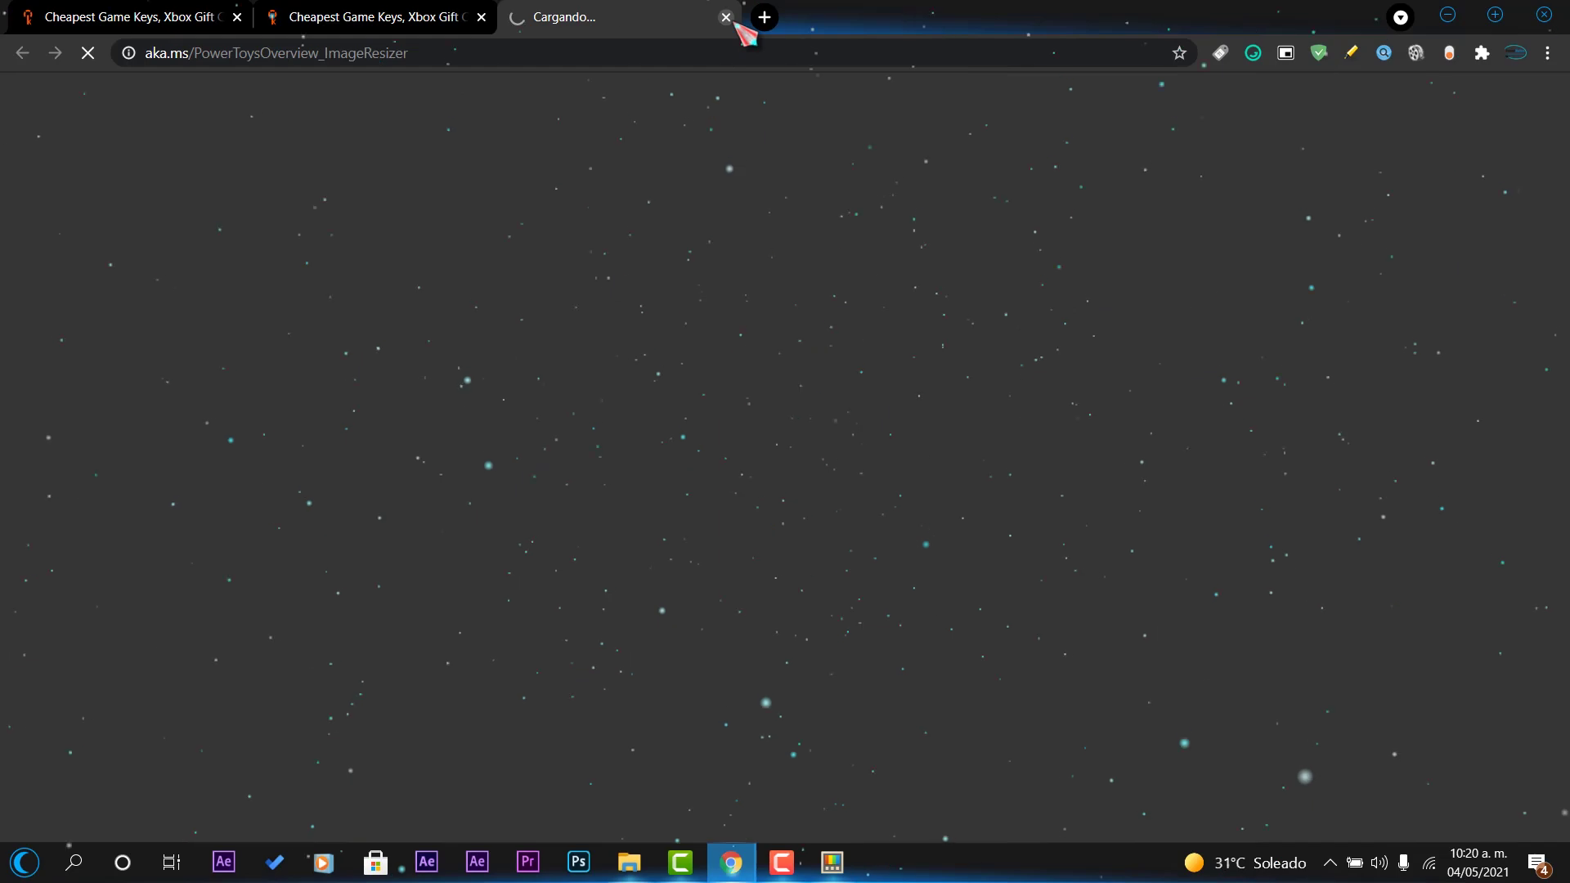
pyautogui.click(726, 17)
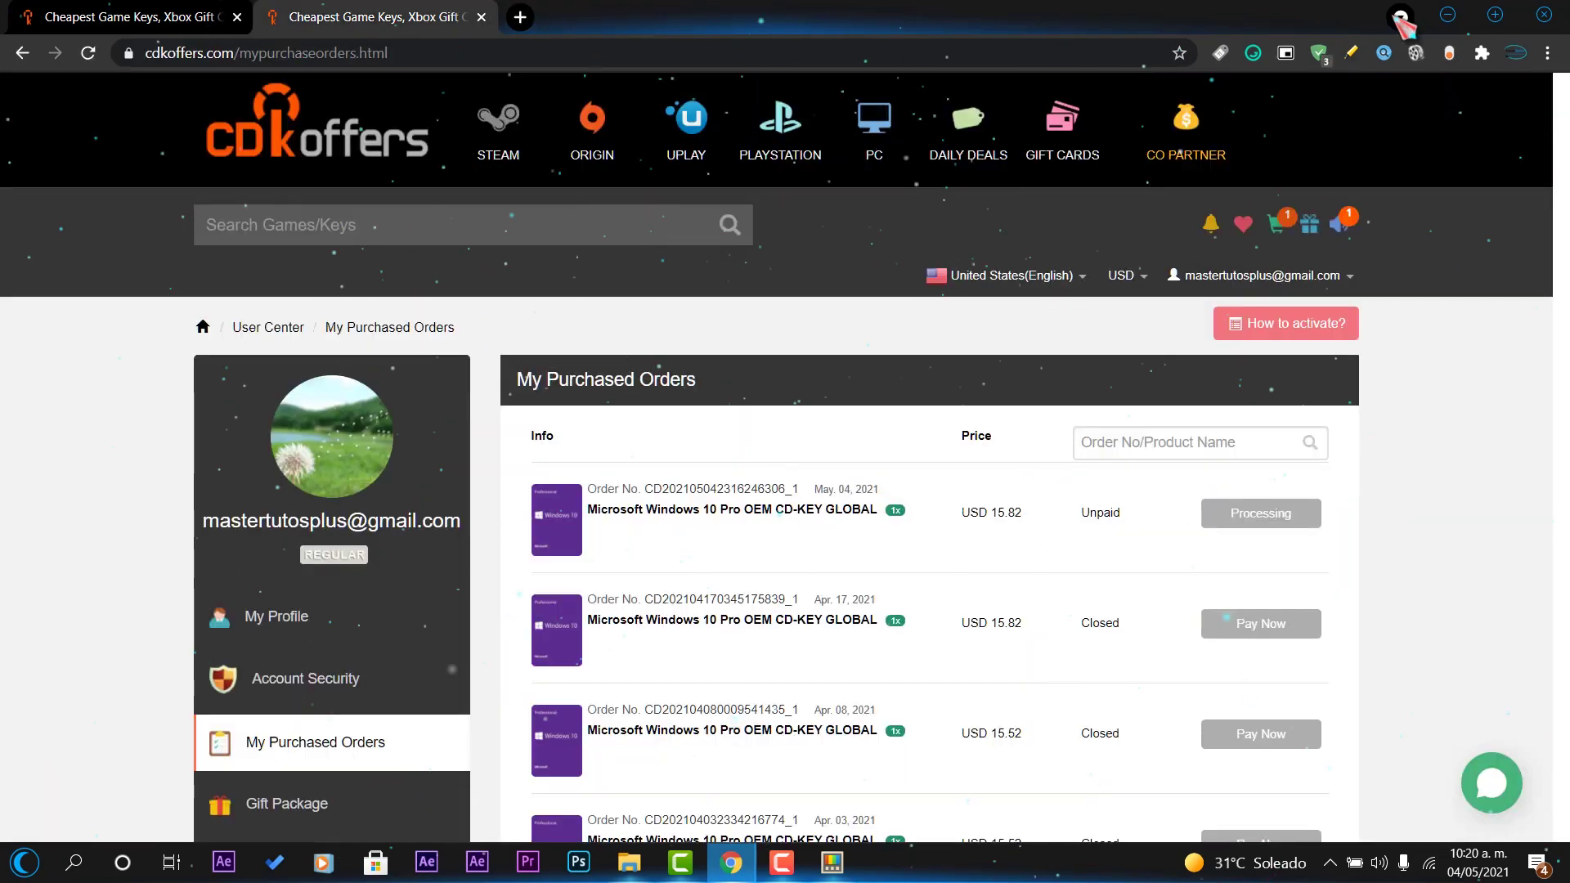
pyautogui.click(1447, 15)
pyautogui.scroll(-3, 992, 428)
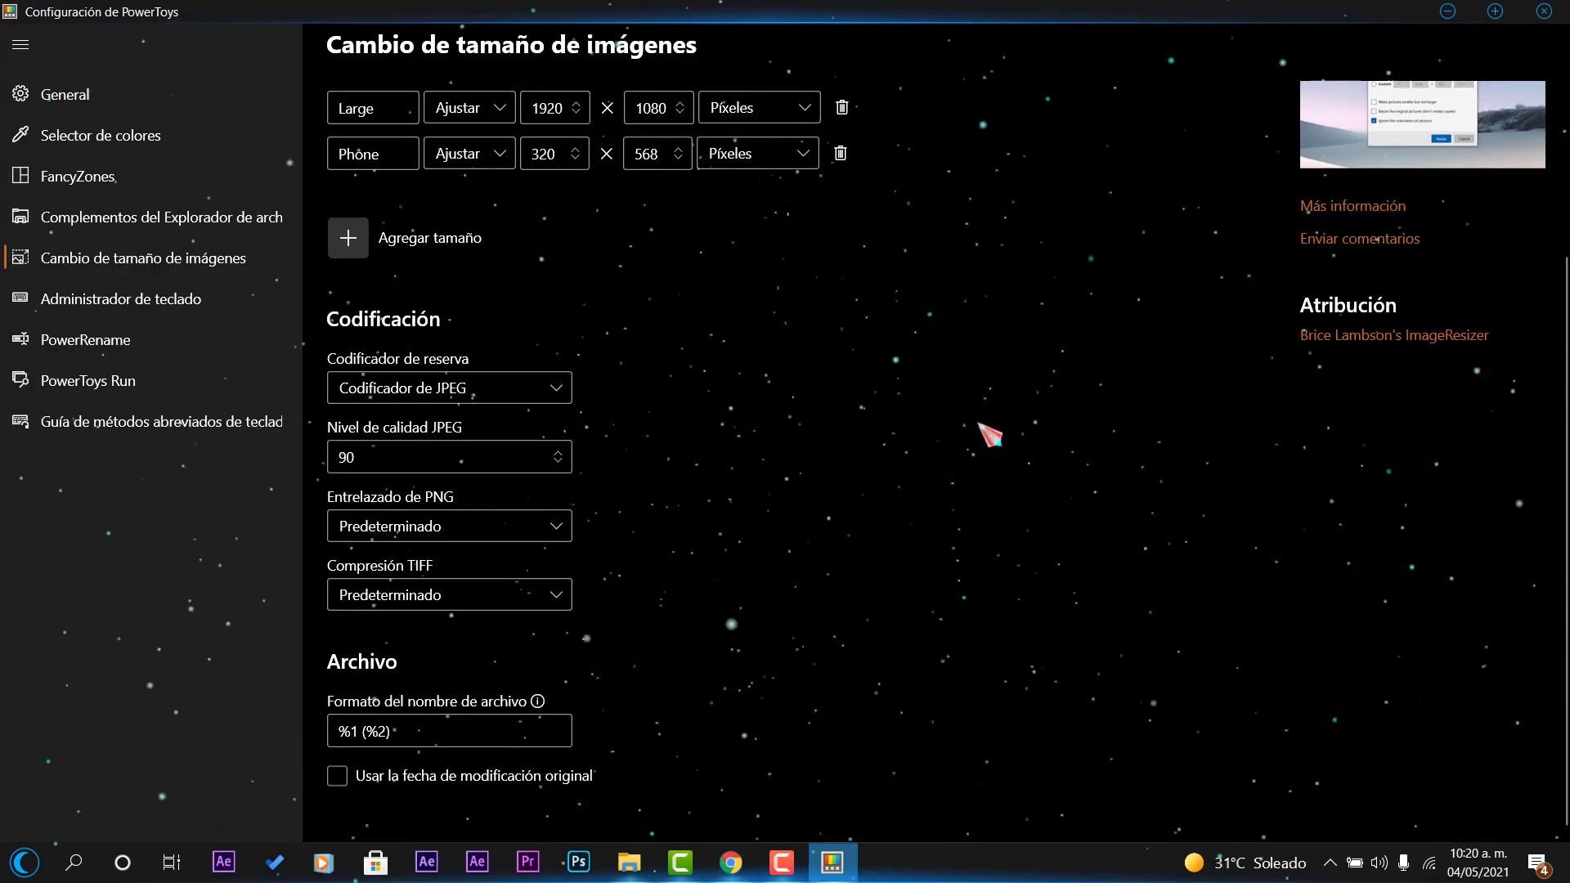
pyautogui.scroll(3, 983, 442)
pyautogui.scroll(-2, 984, 442)
pyautogui.scroll(2, 983, 443)
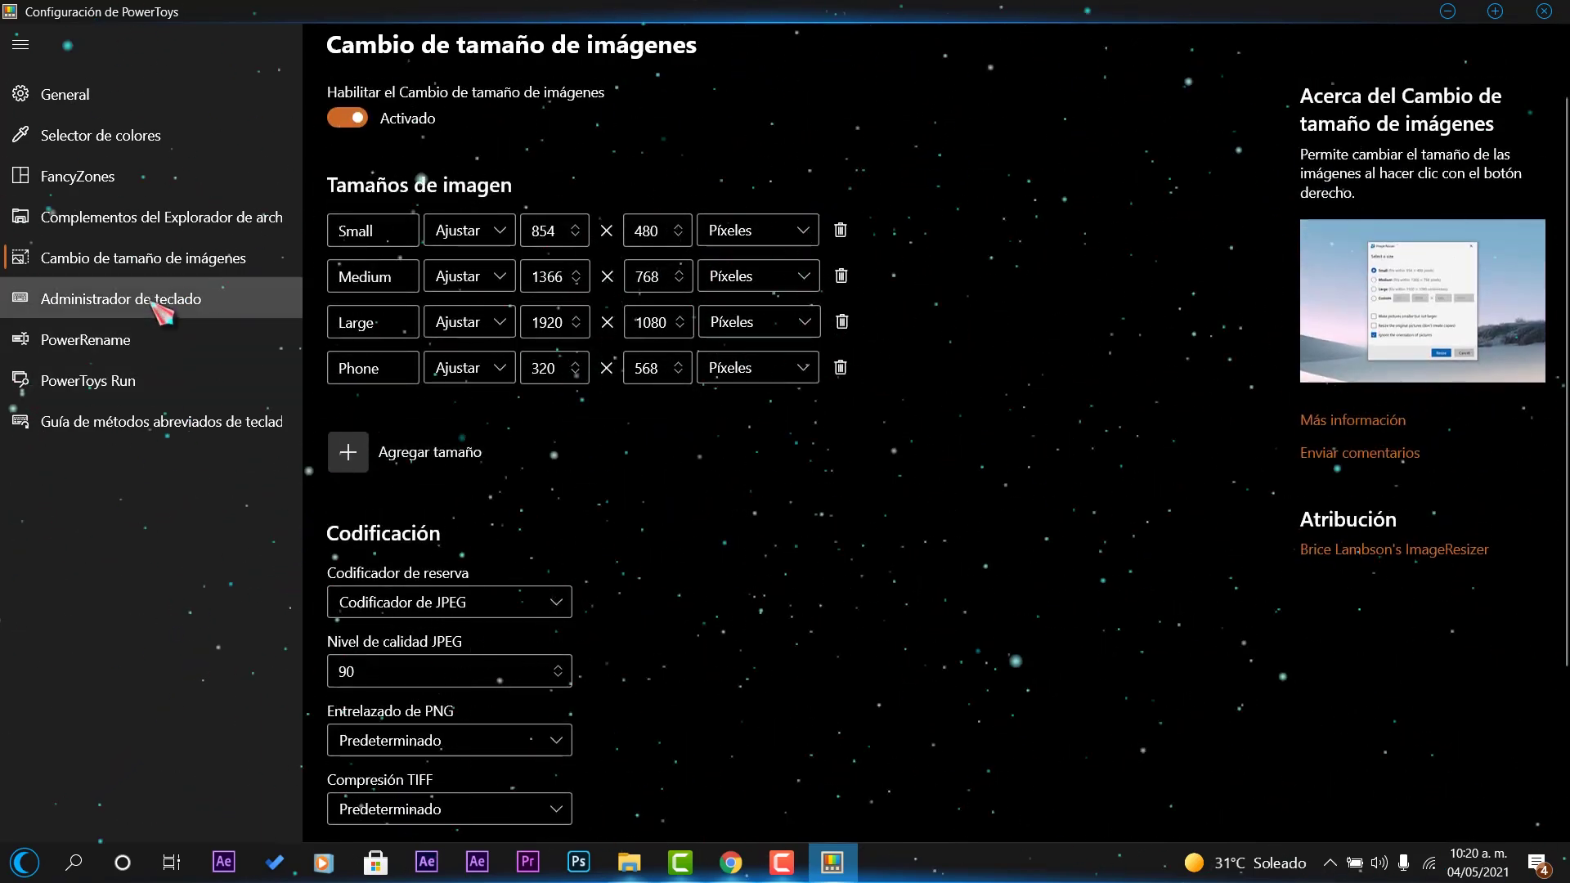
# - View the Keyboard Manager, PowerRename and PowerToys Run settings, and check which modifier keys are valid for the launcher's activation shortcut
pyautogui.click(161, 309)
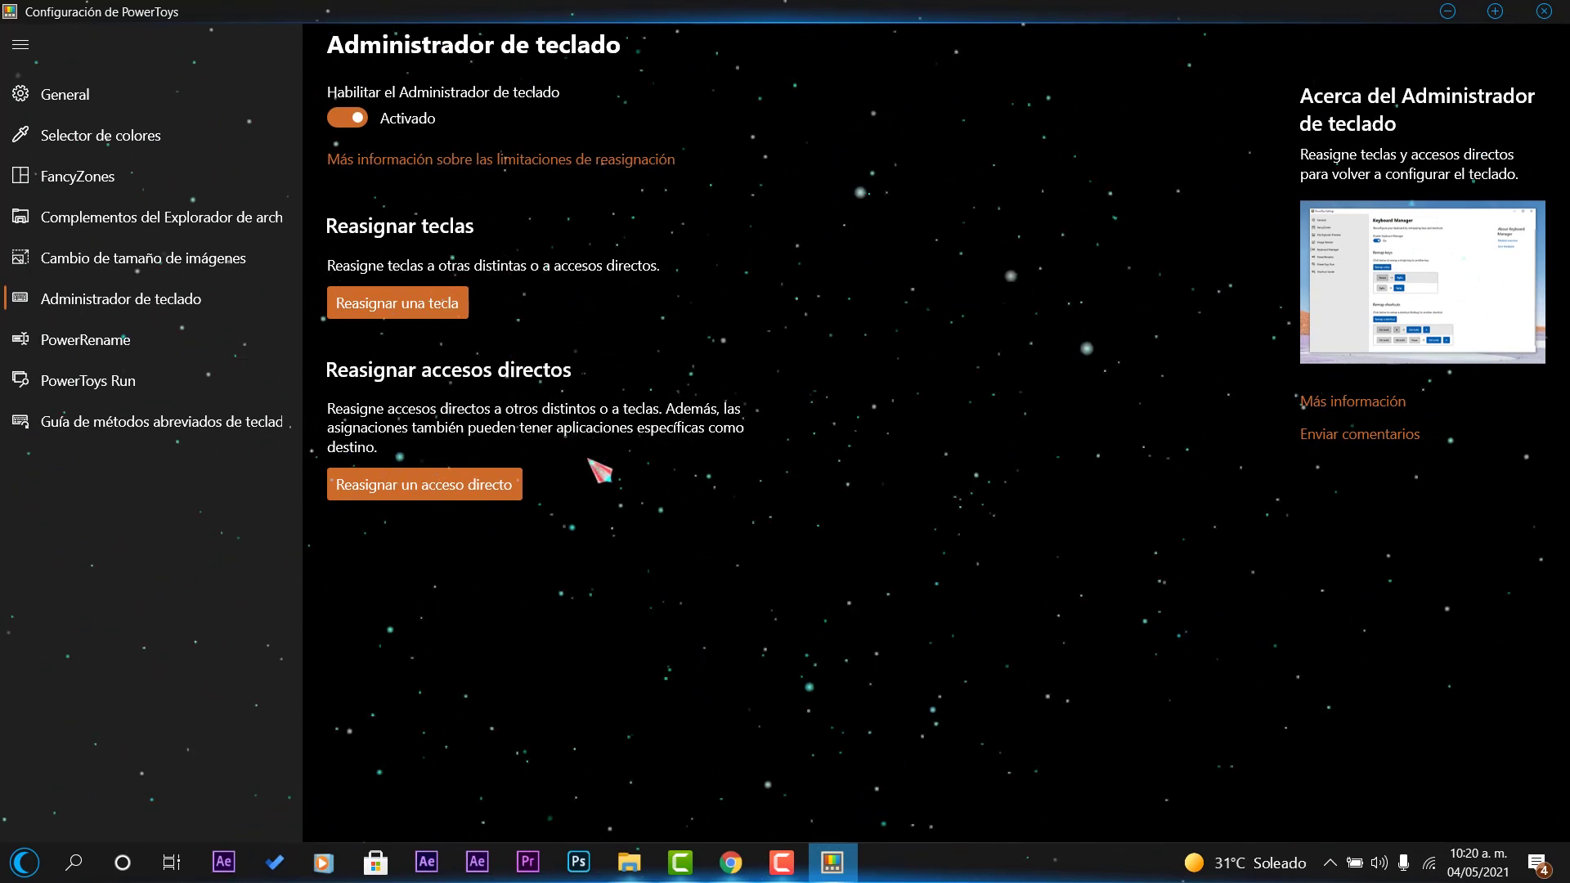
pyautogui.click(145, 339)
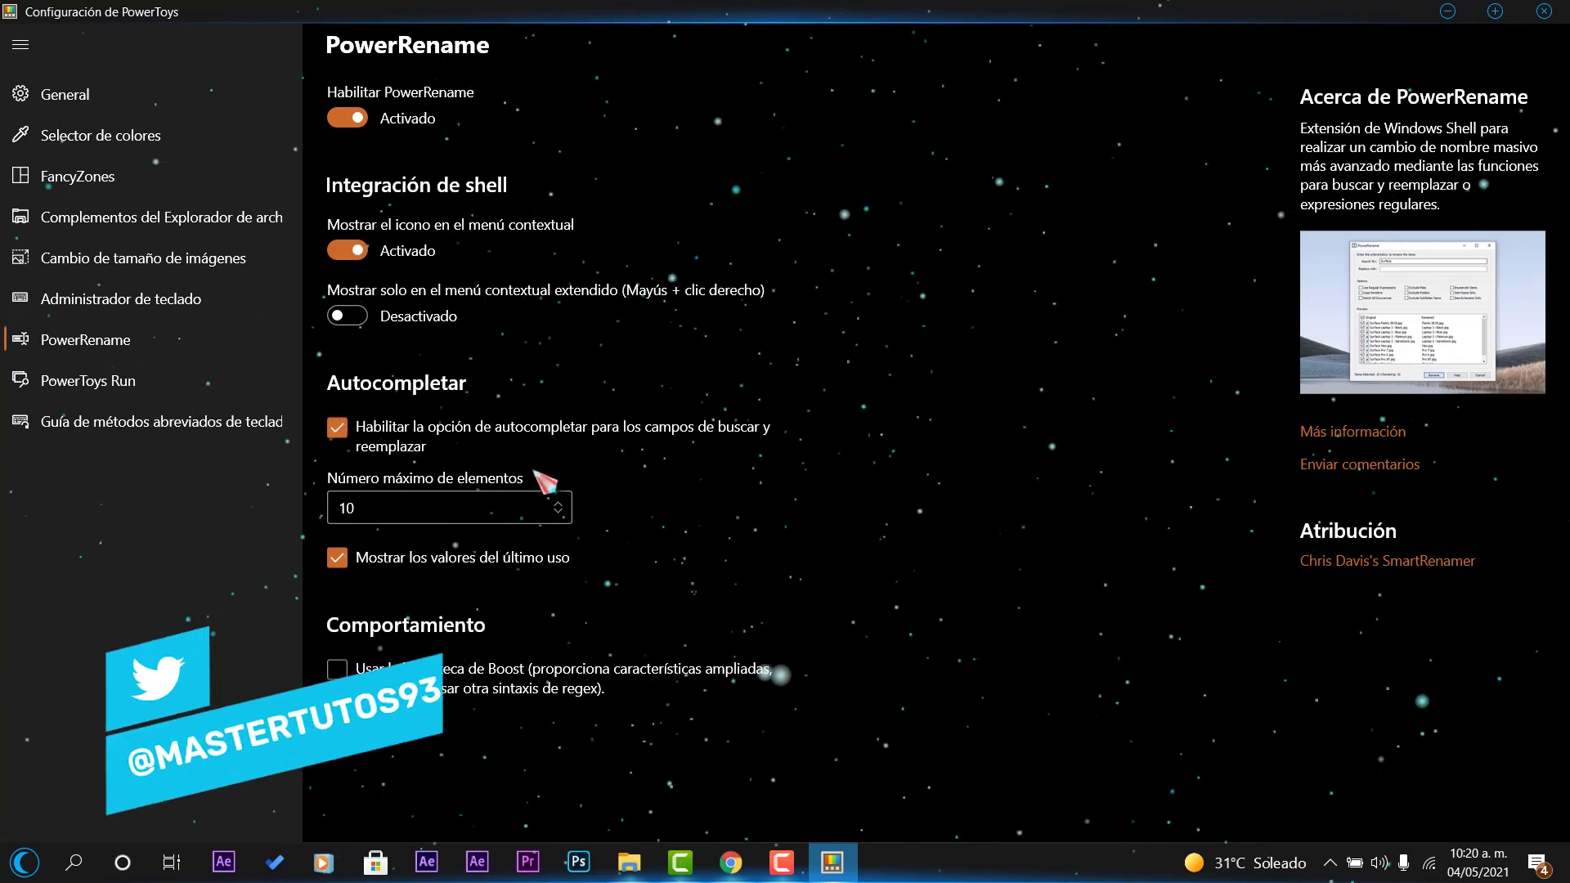
pyautogui.click(124, 391)
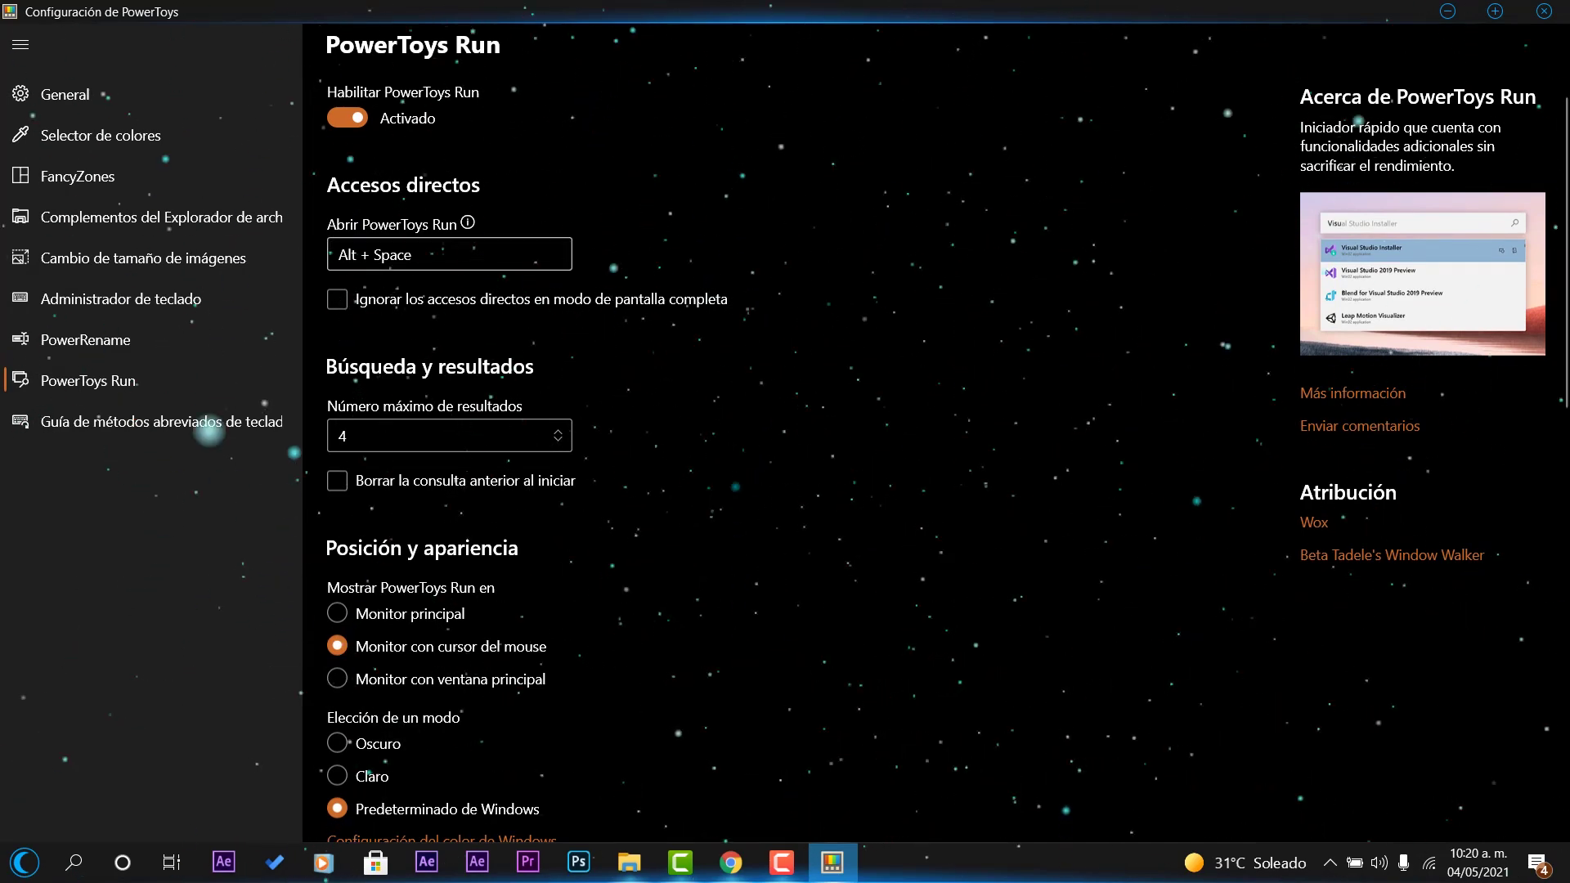
pyautogui.moveTo(466, 222)
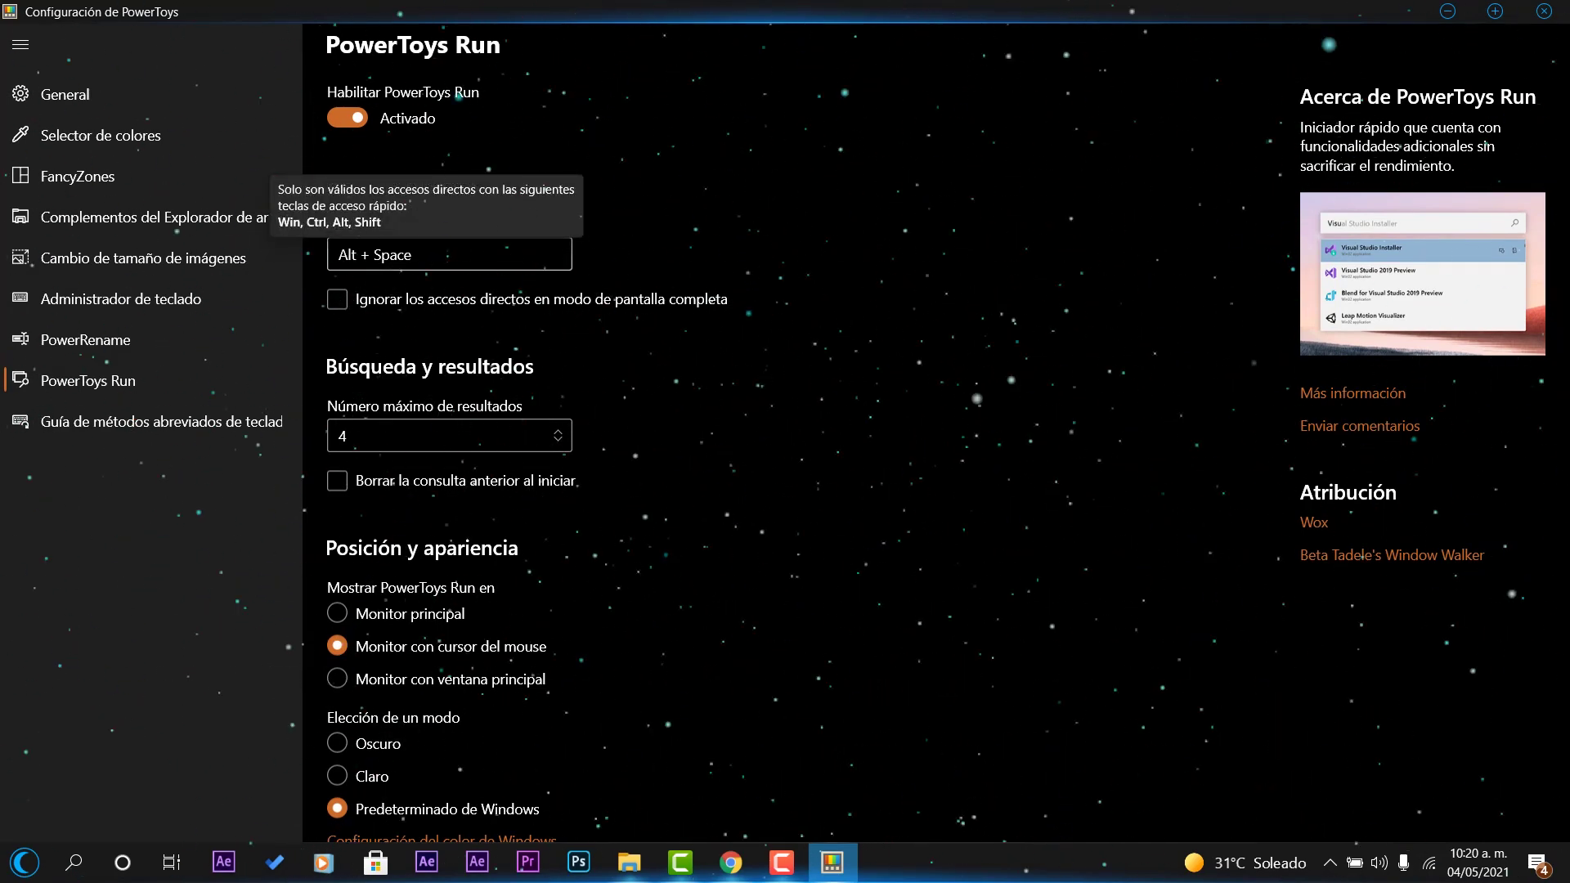
# - Minimize the settings window and search the PowerToys Run launcher over the desktop for "compa" and "window"
pyautogui.hotkey('alt', 'space')
pyautogui.press('Escape')
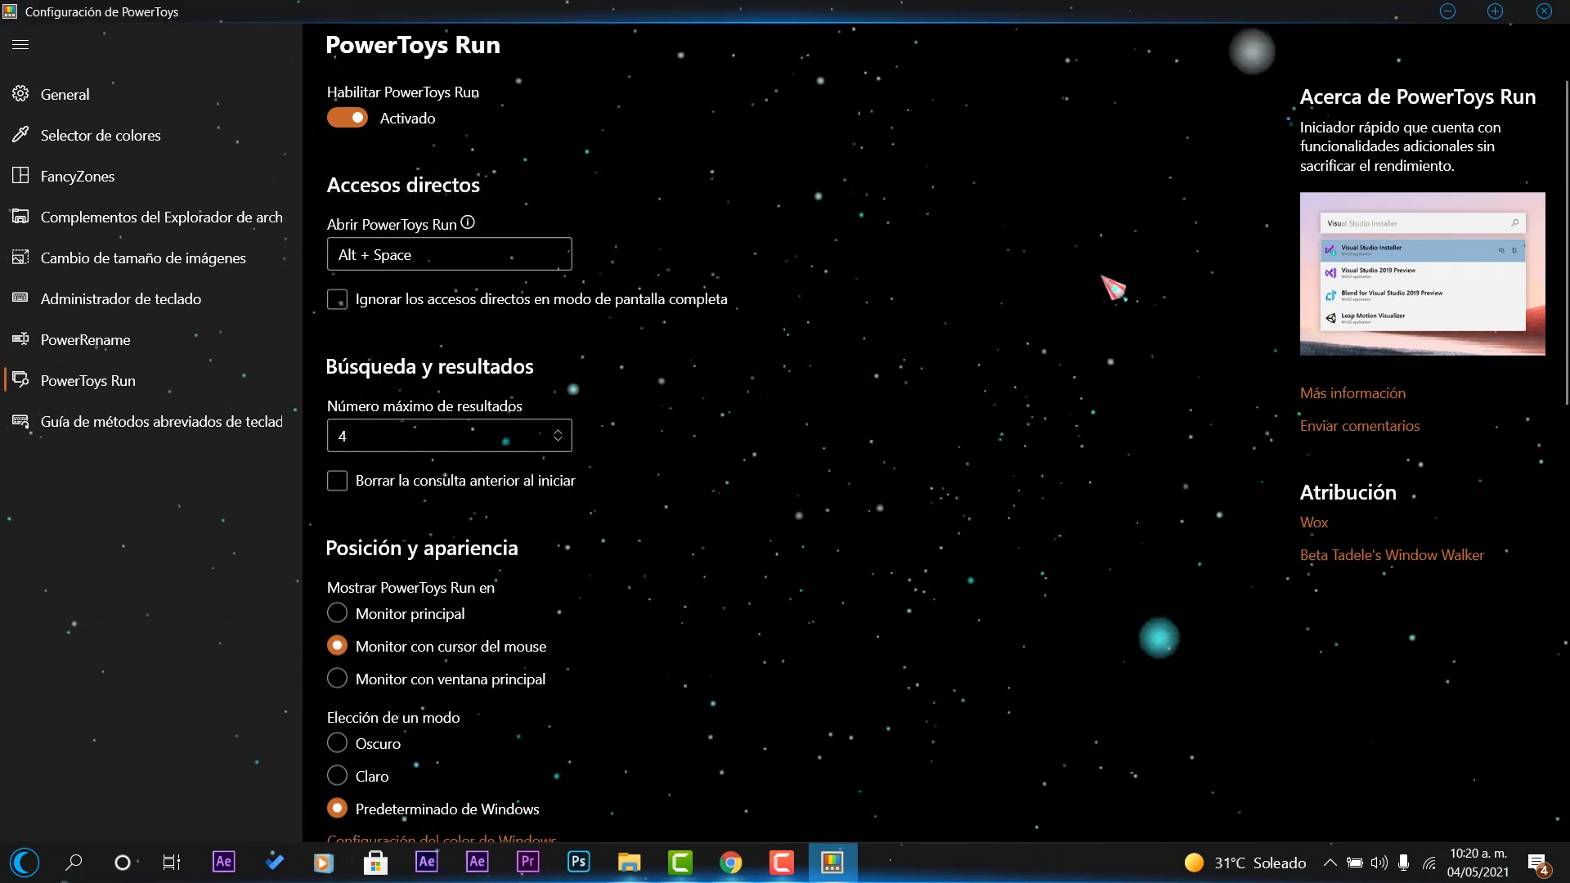
pyautogui.click(1449, 12)
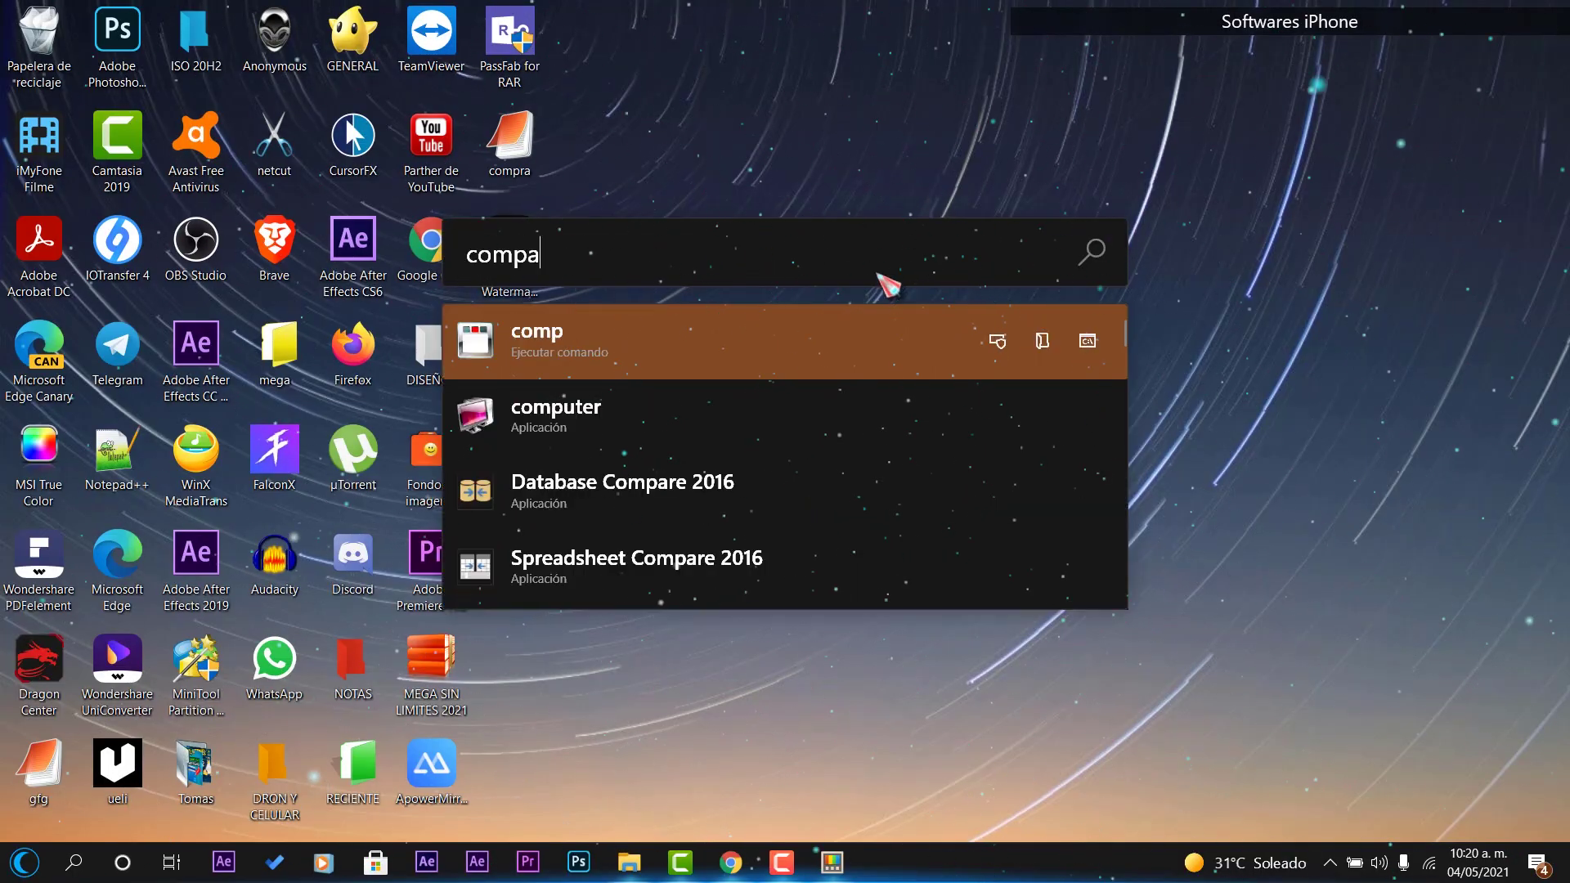
pyautogui.write('compra')
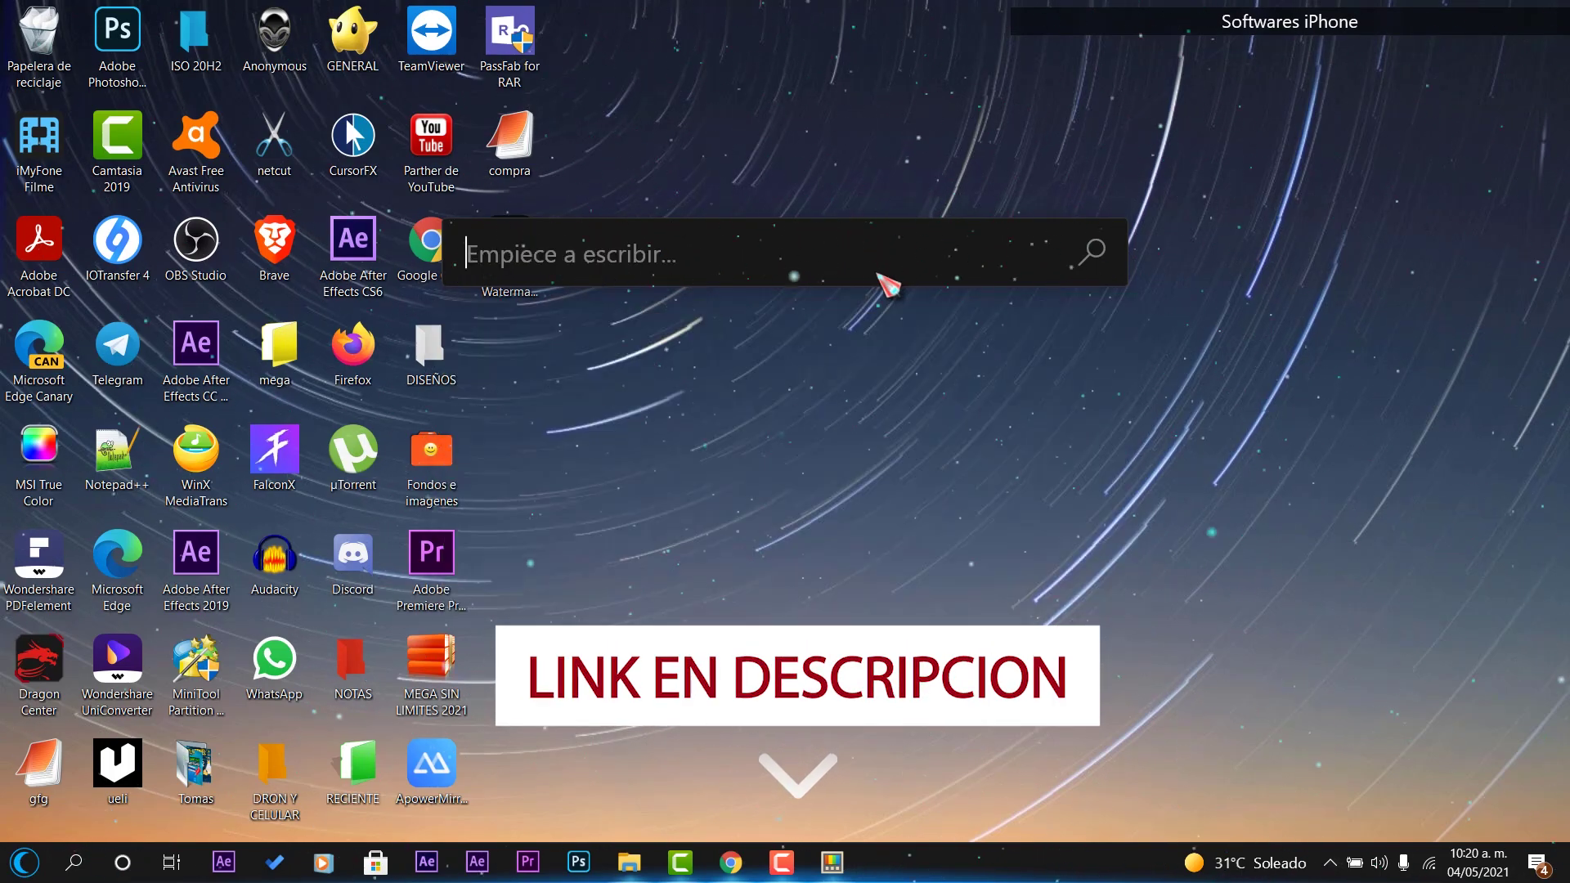
pyautogui.press('BackSpace')
pyautogui.write('window')
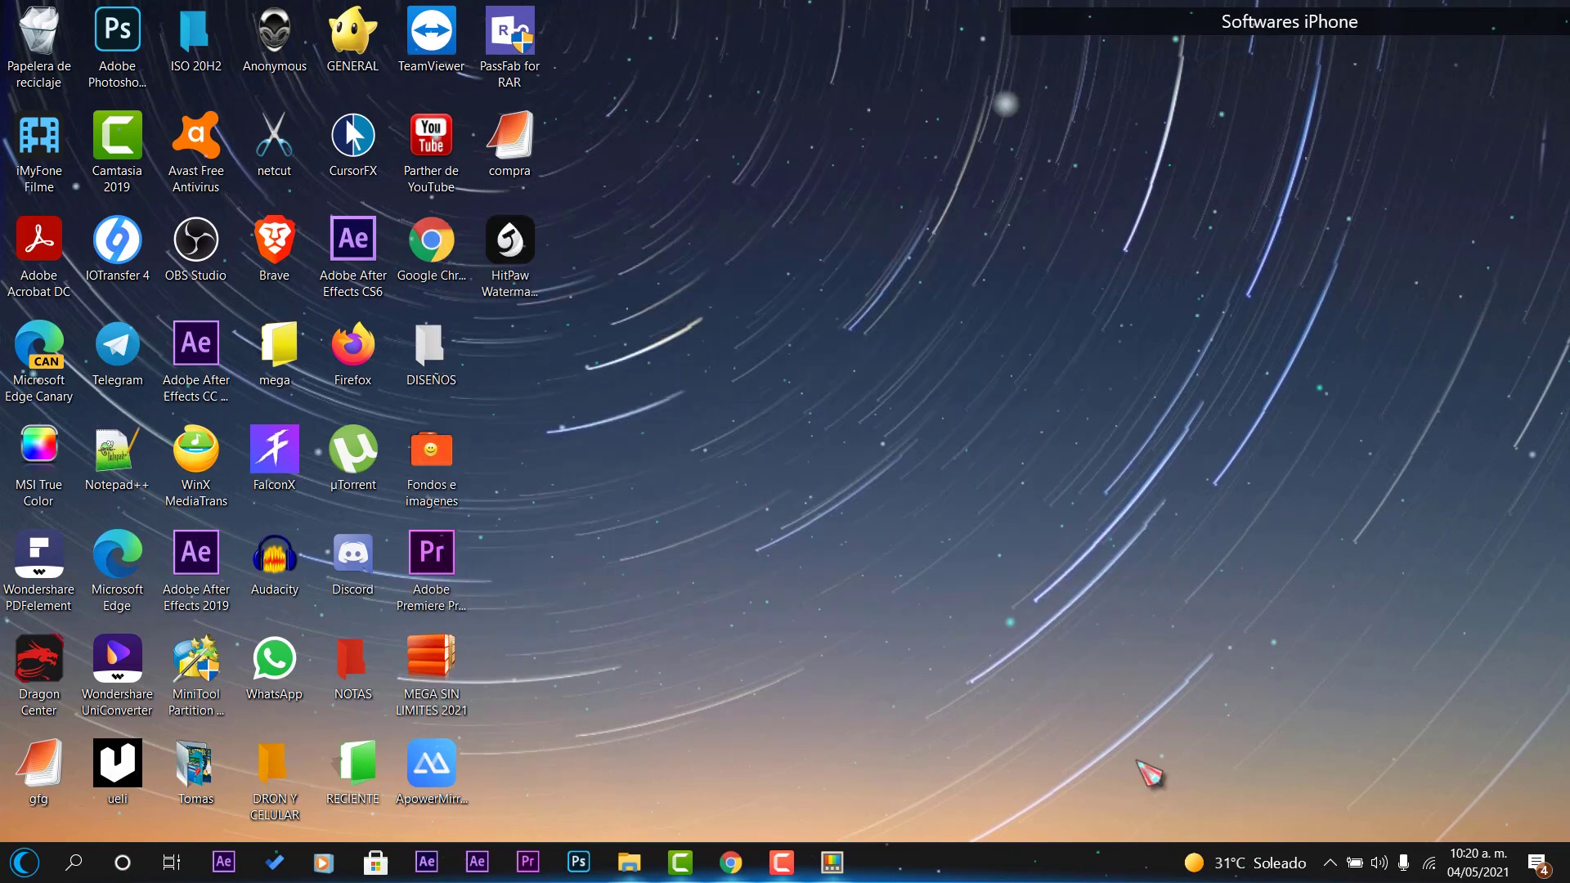
# - Restore the PowerToys settings window and examine the PowerToys Run search, position, appearance and plugin options
pyautogui.click(831, 861)
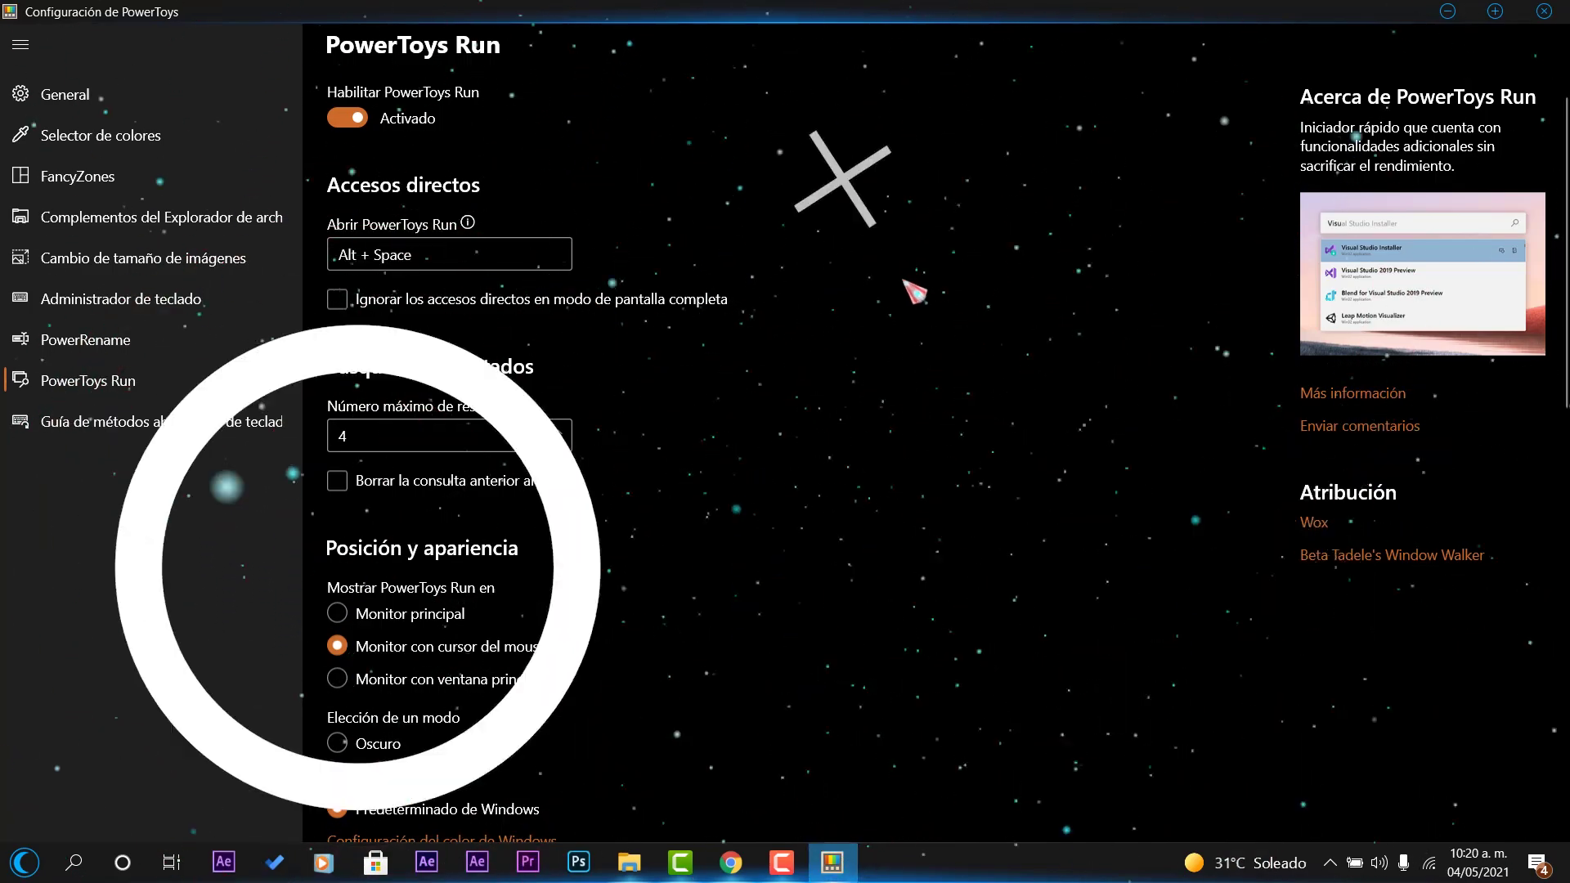
pyautogui.scroll(-3, 718, 325)
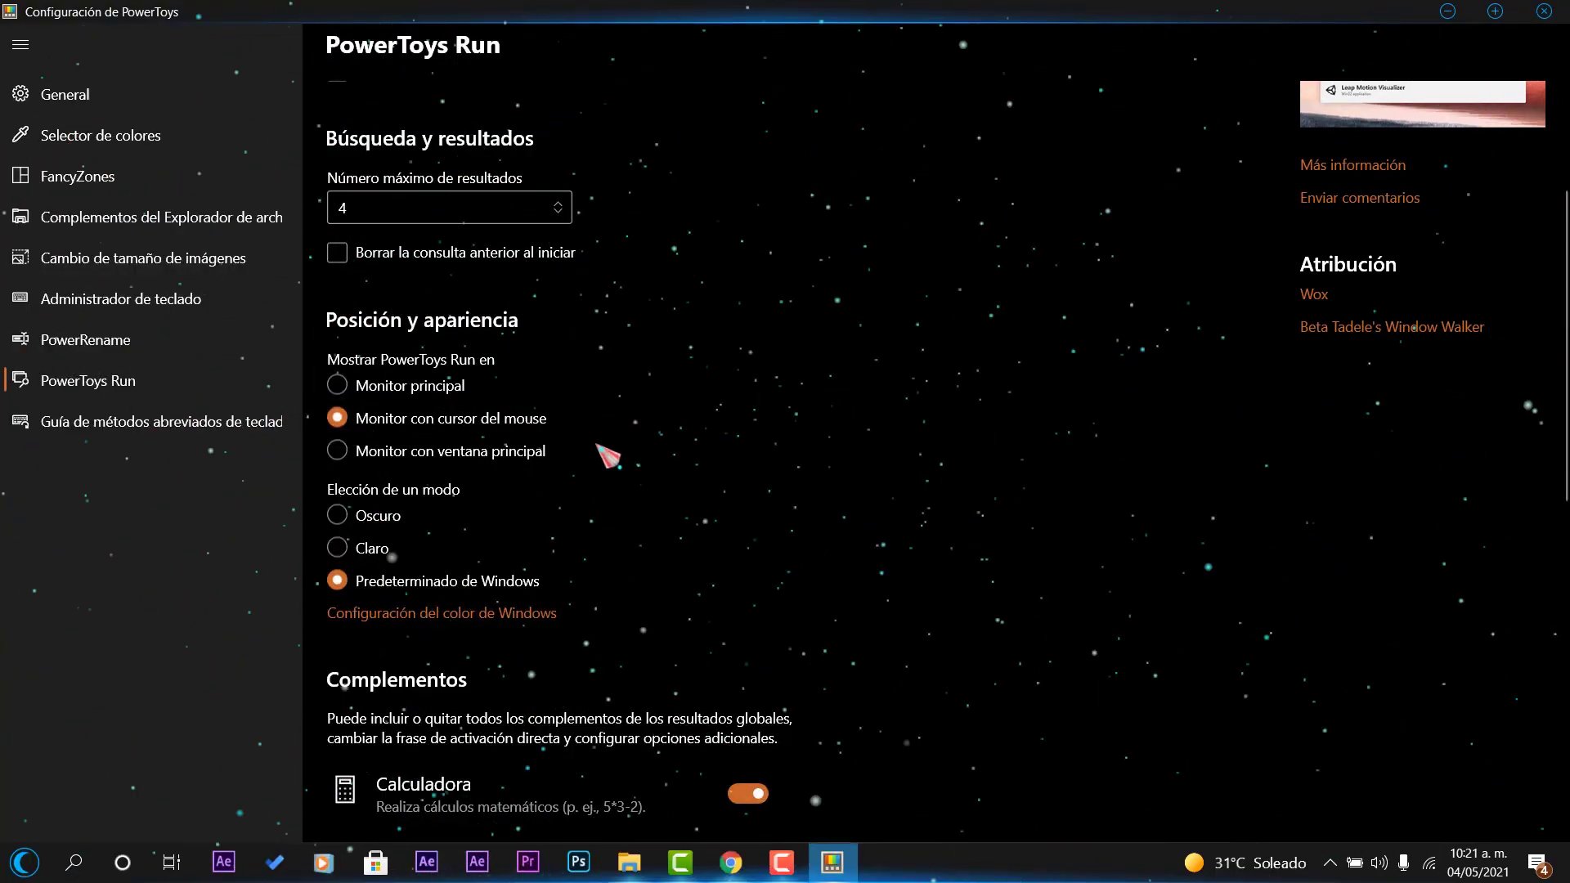
pyautogui.scroll(-4, 601, 482)
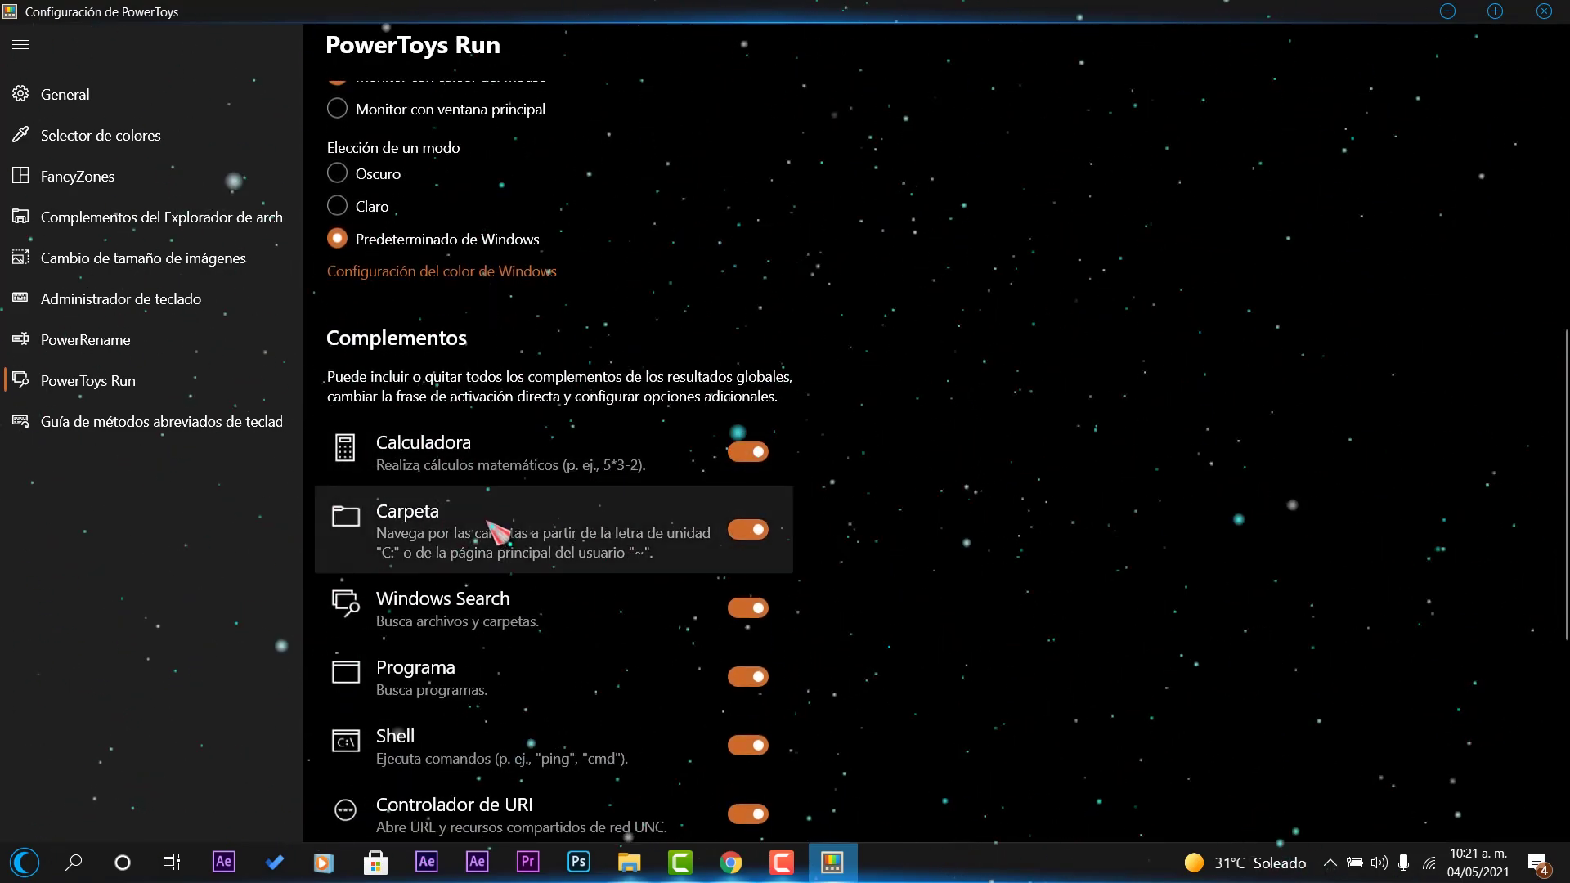
pyautogui.scroll(-3, 472, 444)
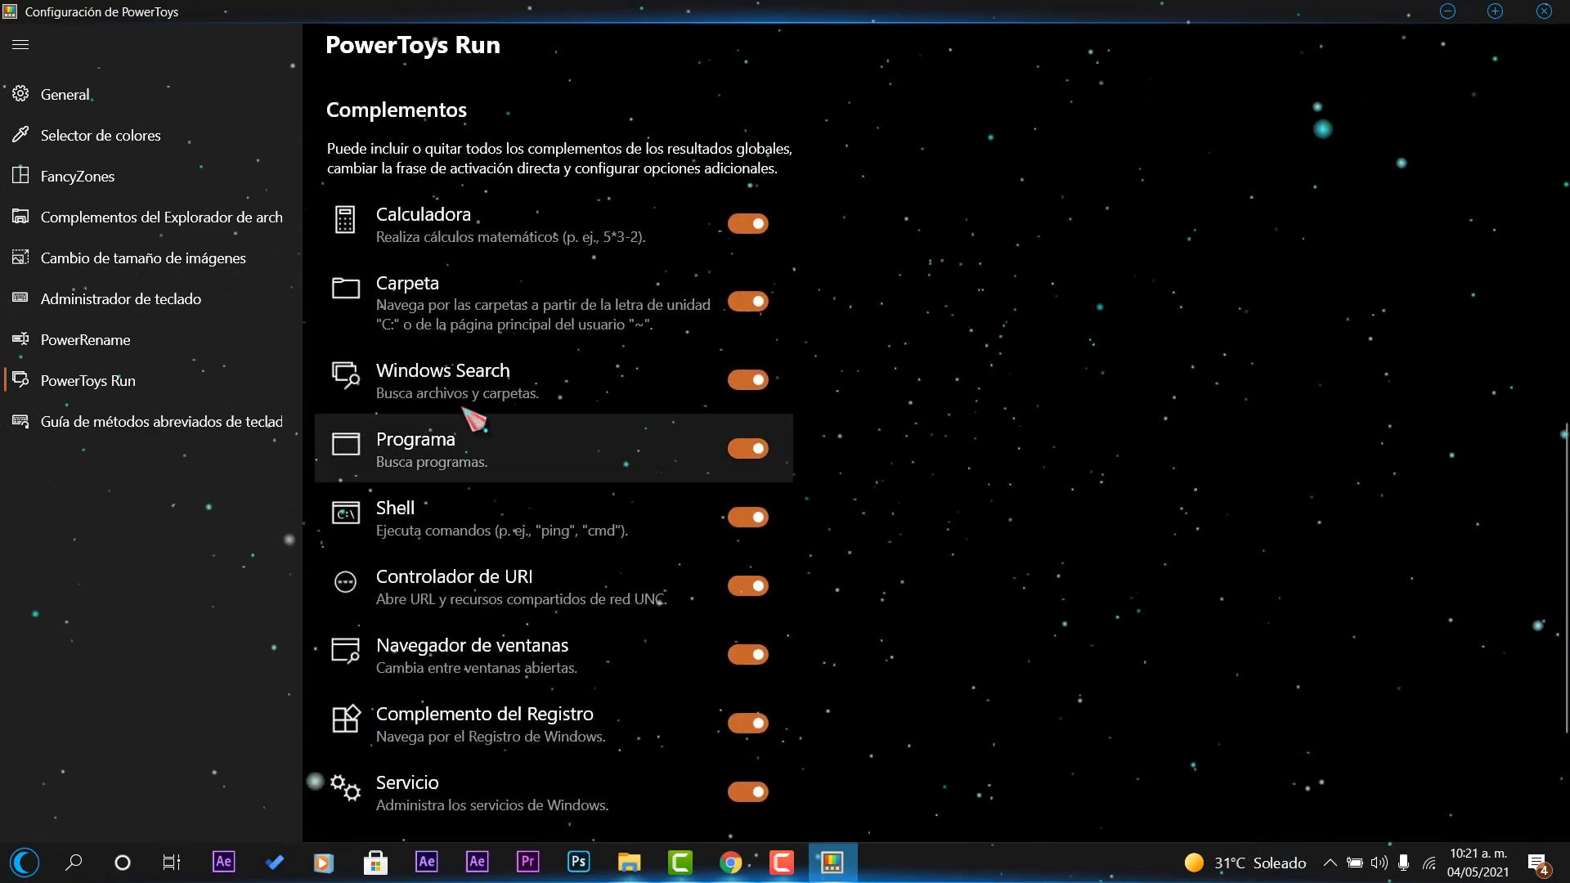
pyautogui.scroll(-3, 766, 561)
pyautogui.scroll(6, 767, 561)
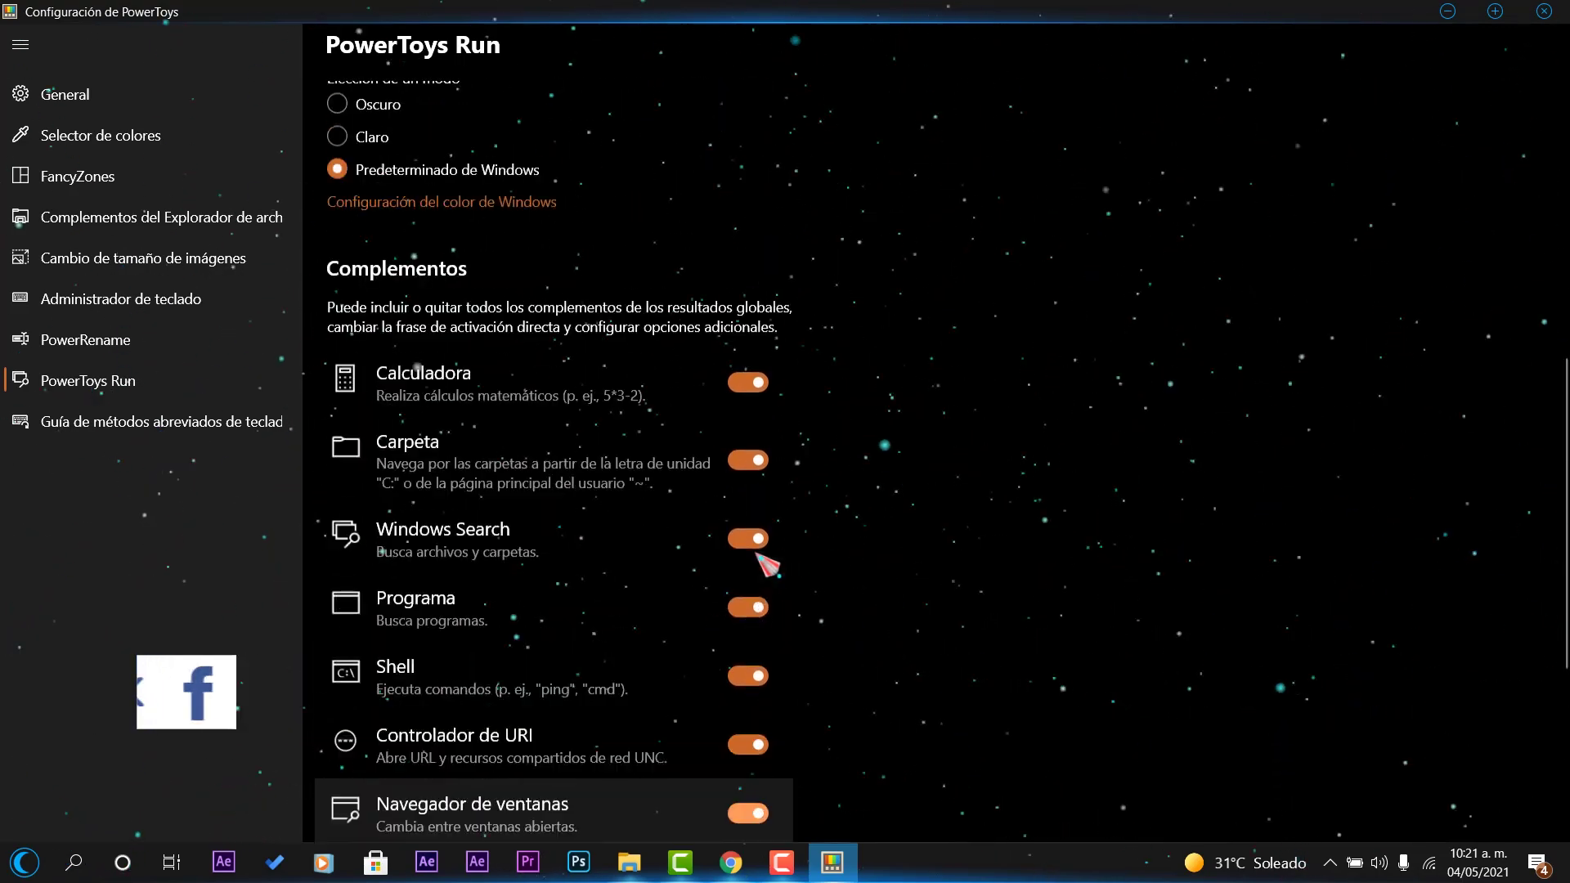
pyautogui.scroll(4, 766, 563)
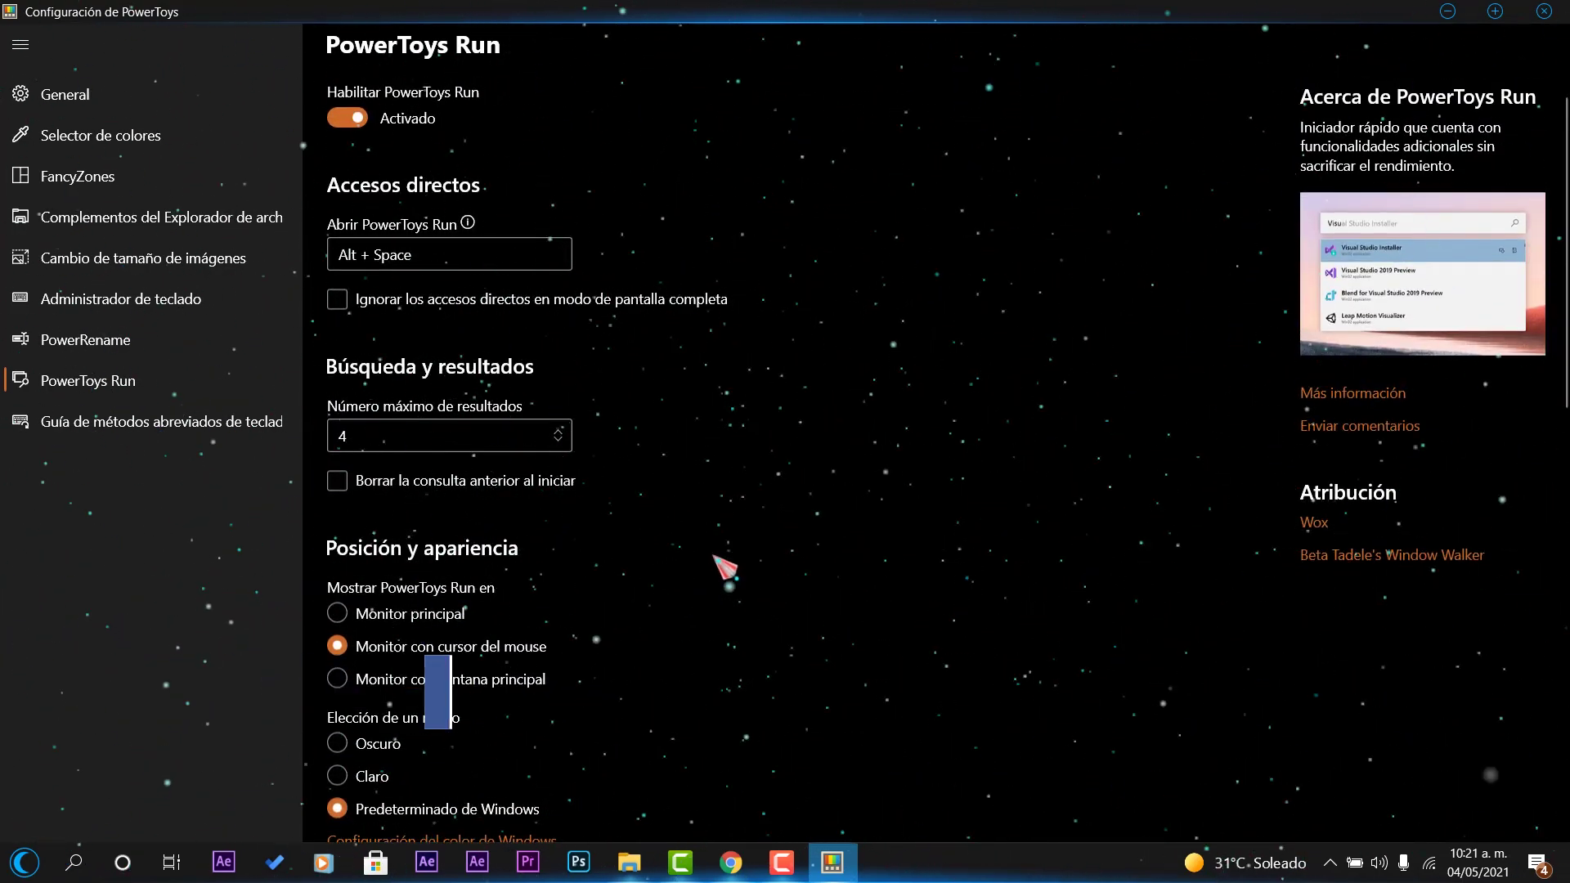
# - View the keyboard Shortcut Guide settings, including display delay, background opacity, colour mode and excluded applications
pyautogui.click(104, 440)
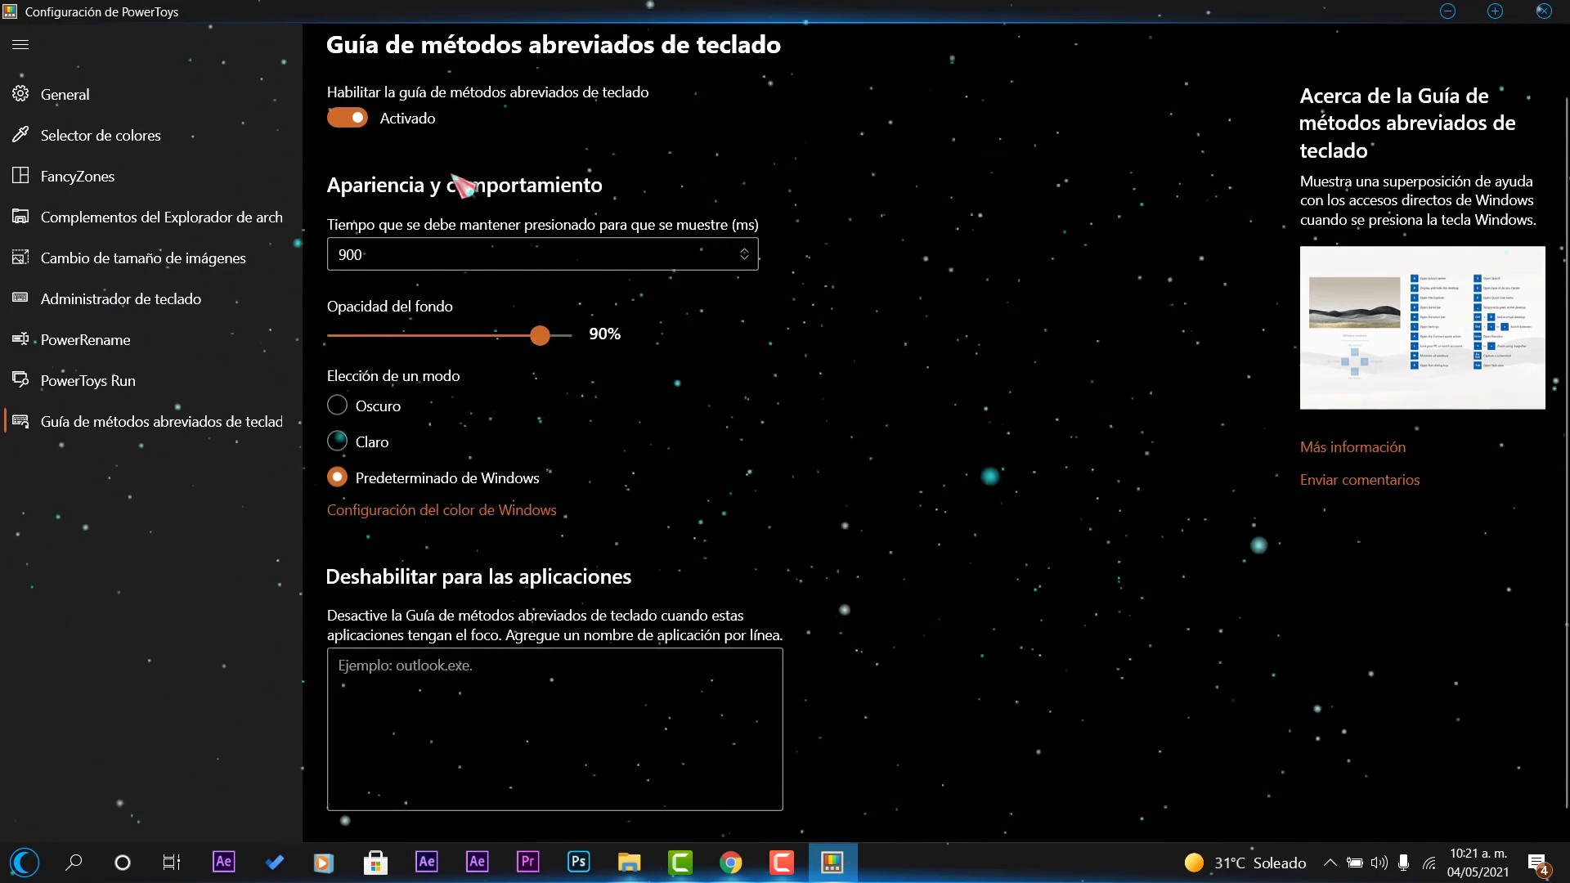
pyautogui.scroll(-1, 983, 553)
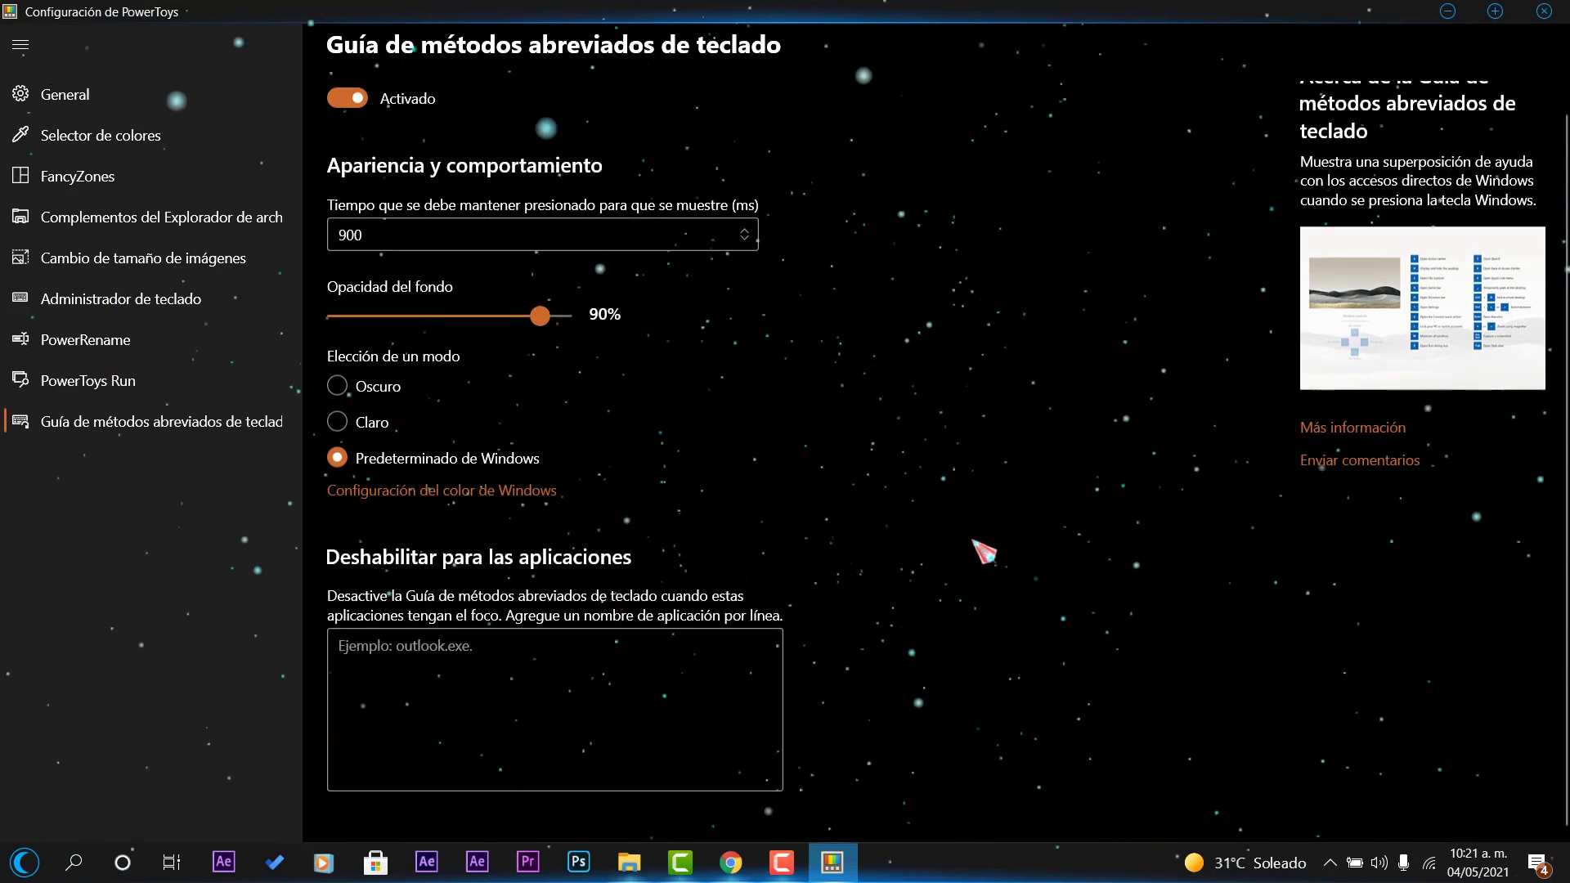
pyautogui.scroll(1, 937, 624)
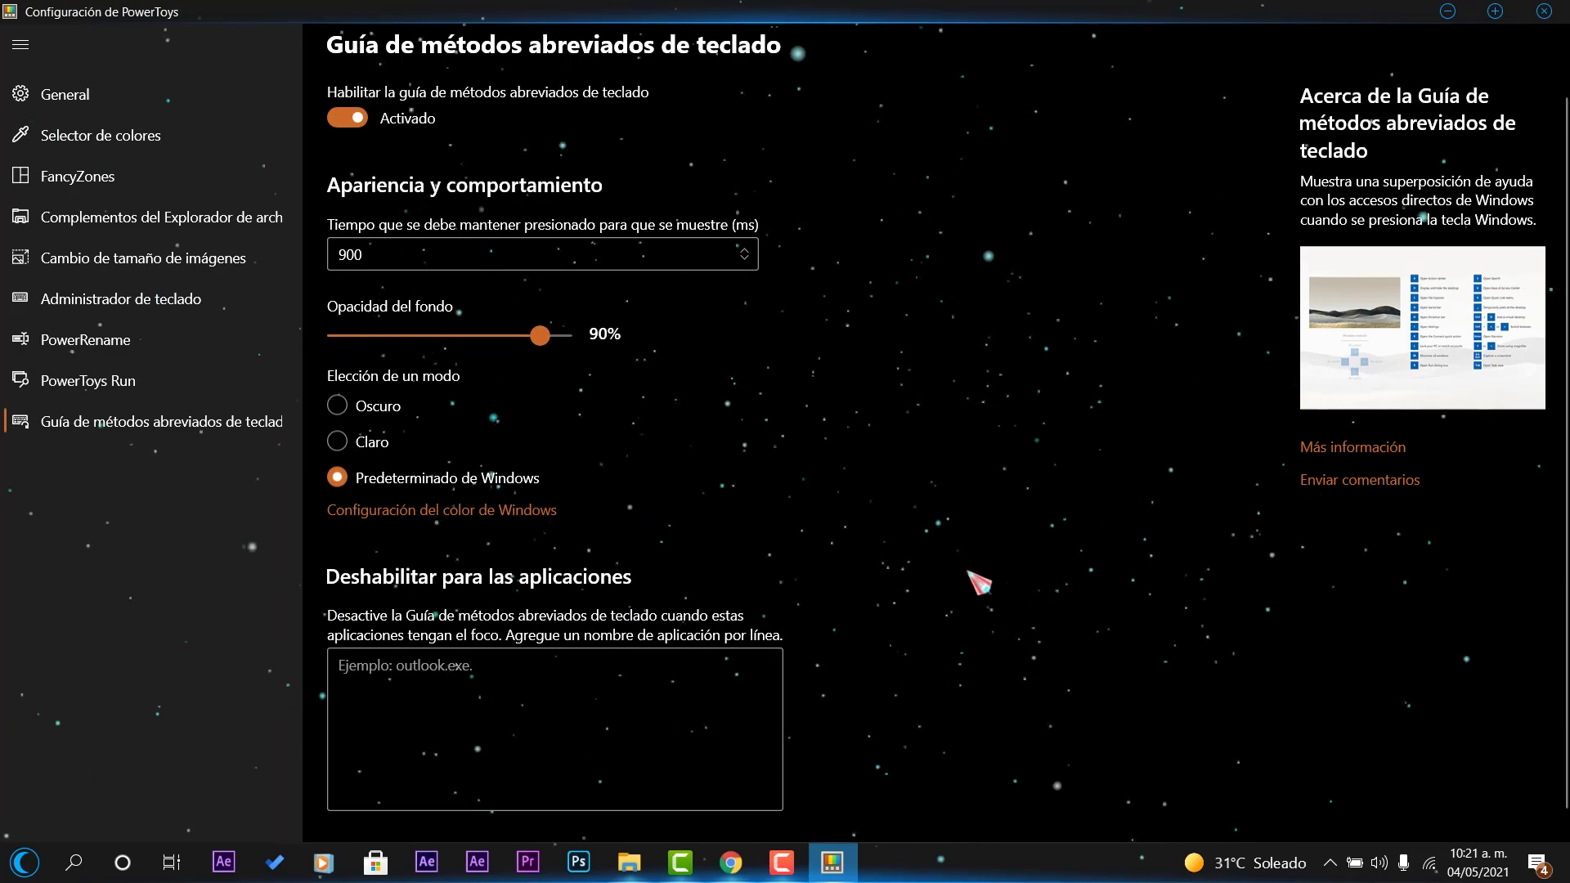
# - Return to the PowerToys Run settings and check the plugin list down to the Visual Studio Code workspaces entry
pyautogui.click(200, 391)
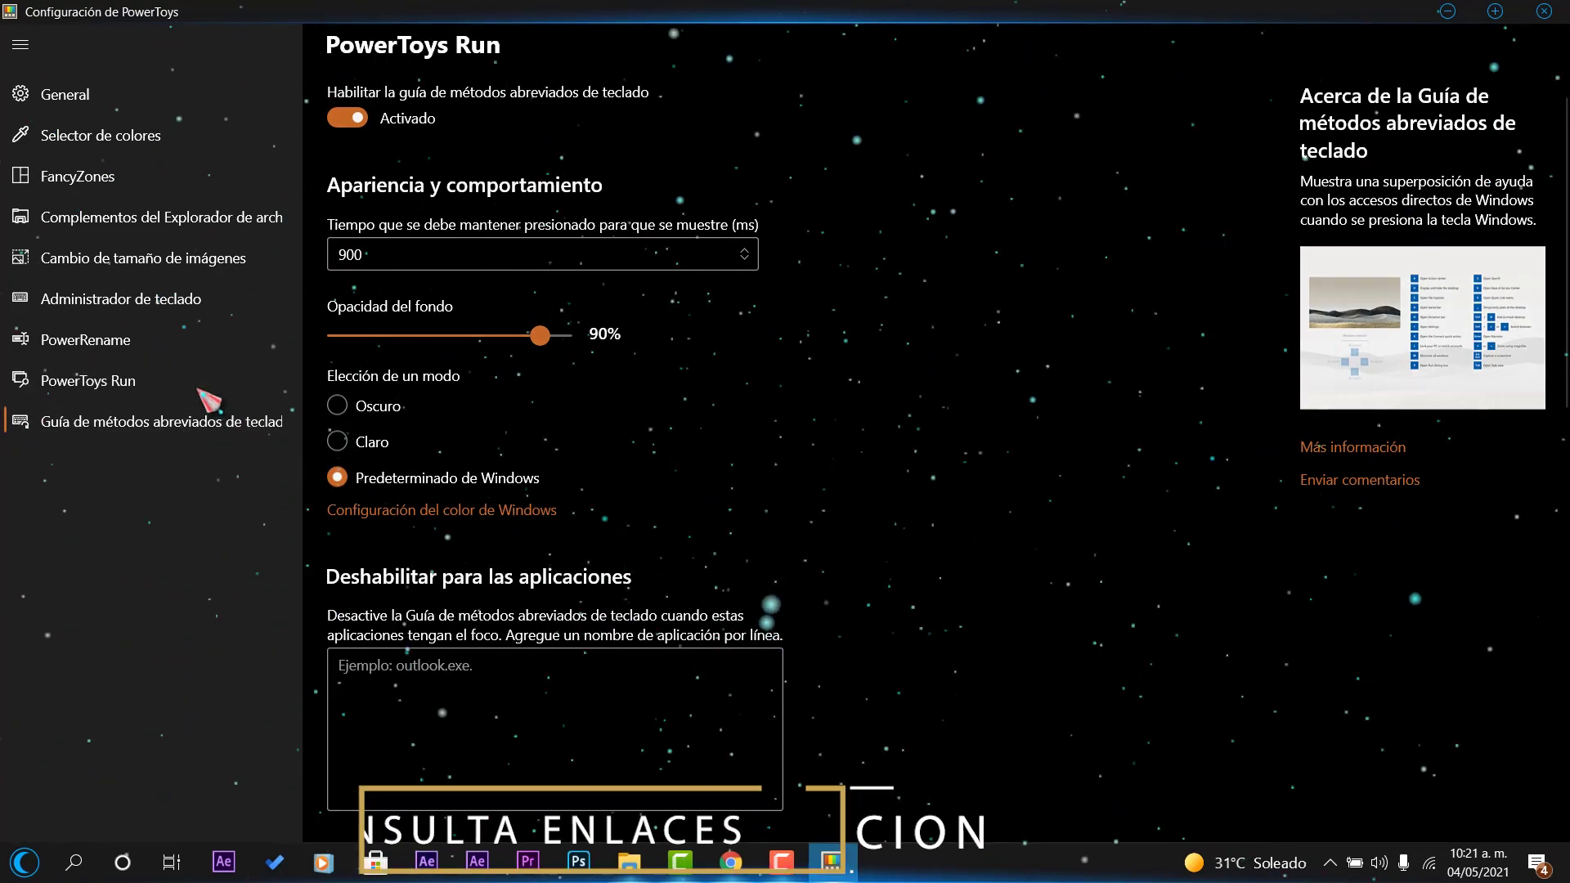
pyautogui.scroll(-10, 887, 547)
pyautogui.scroll(-5, 887, 560)
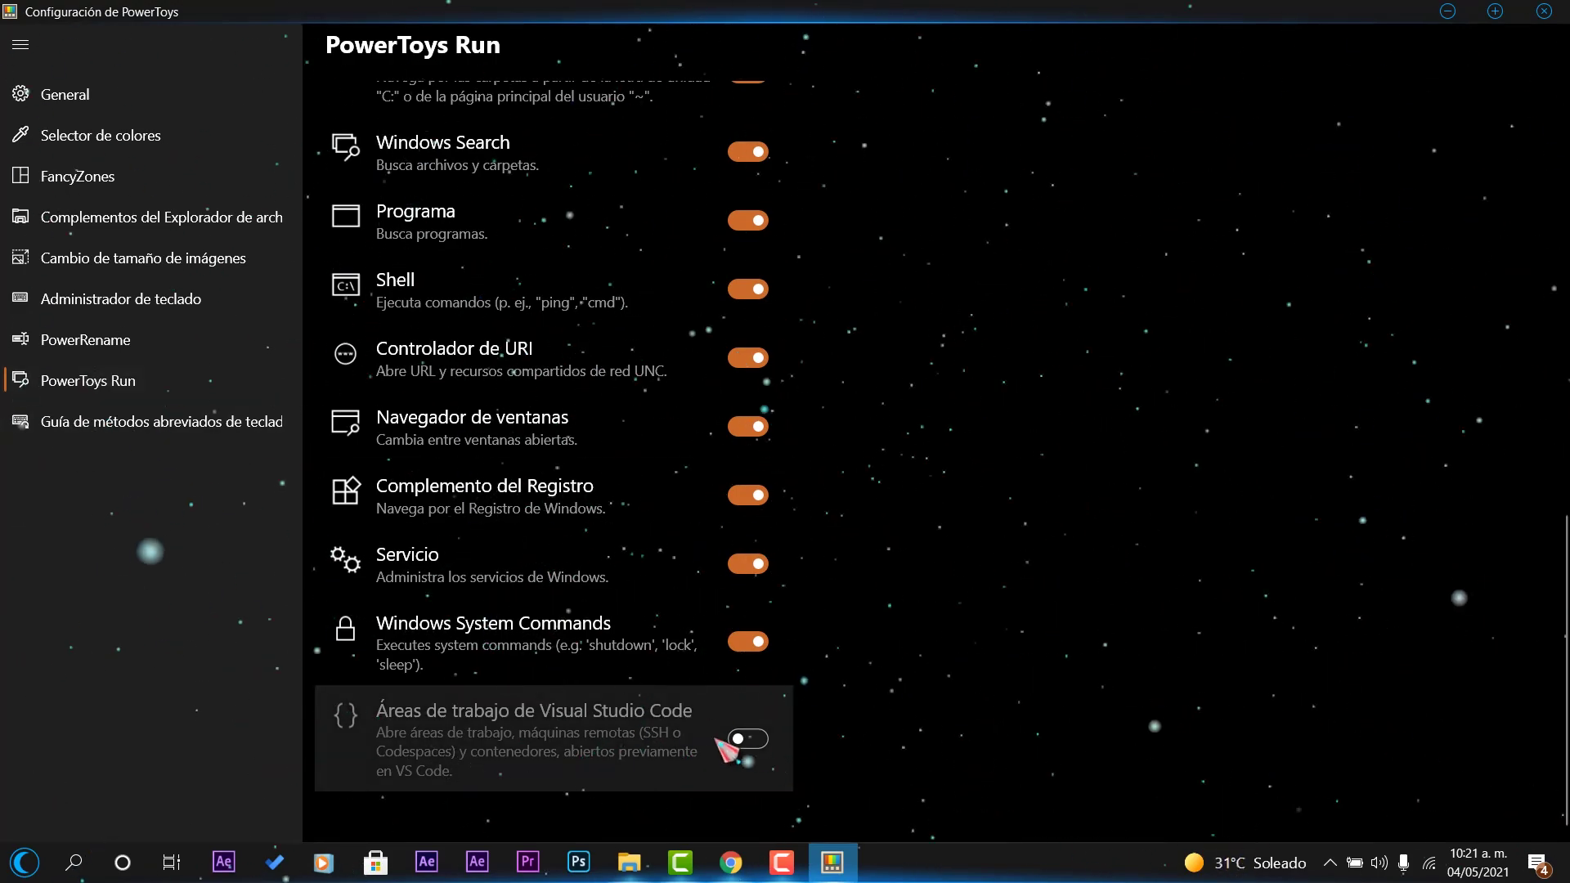
pyautogui.scroll(15, 830, 753)
# - Revisit the PowerRename, Keyboard Manager and image resizer settings, and restore the settings window from its maximized size
pyautogui.click(122, 340)
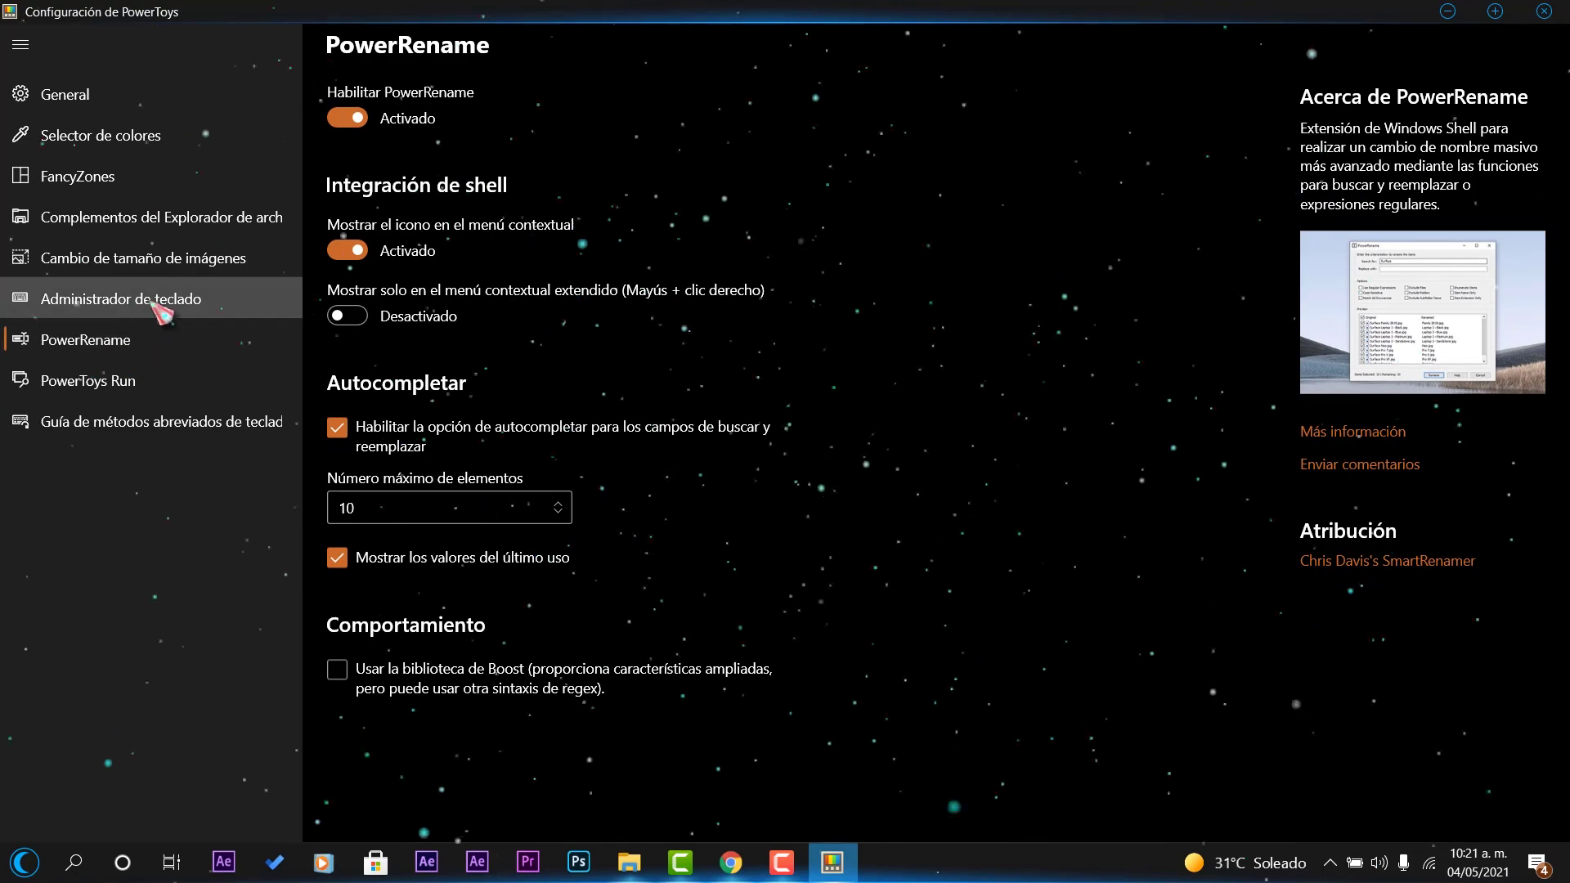
pyautogui.click(217, 296)
pyautogui.click(143, 258)
pyautogui.click(1495, 12)
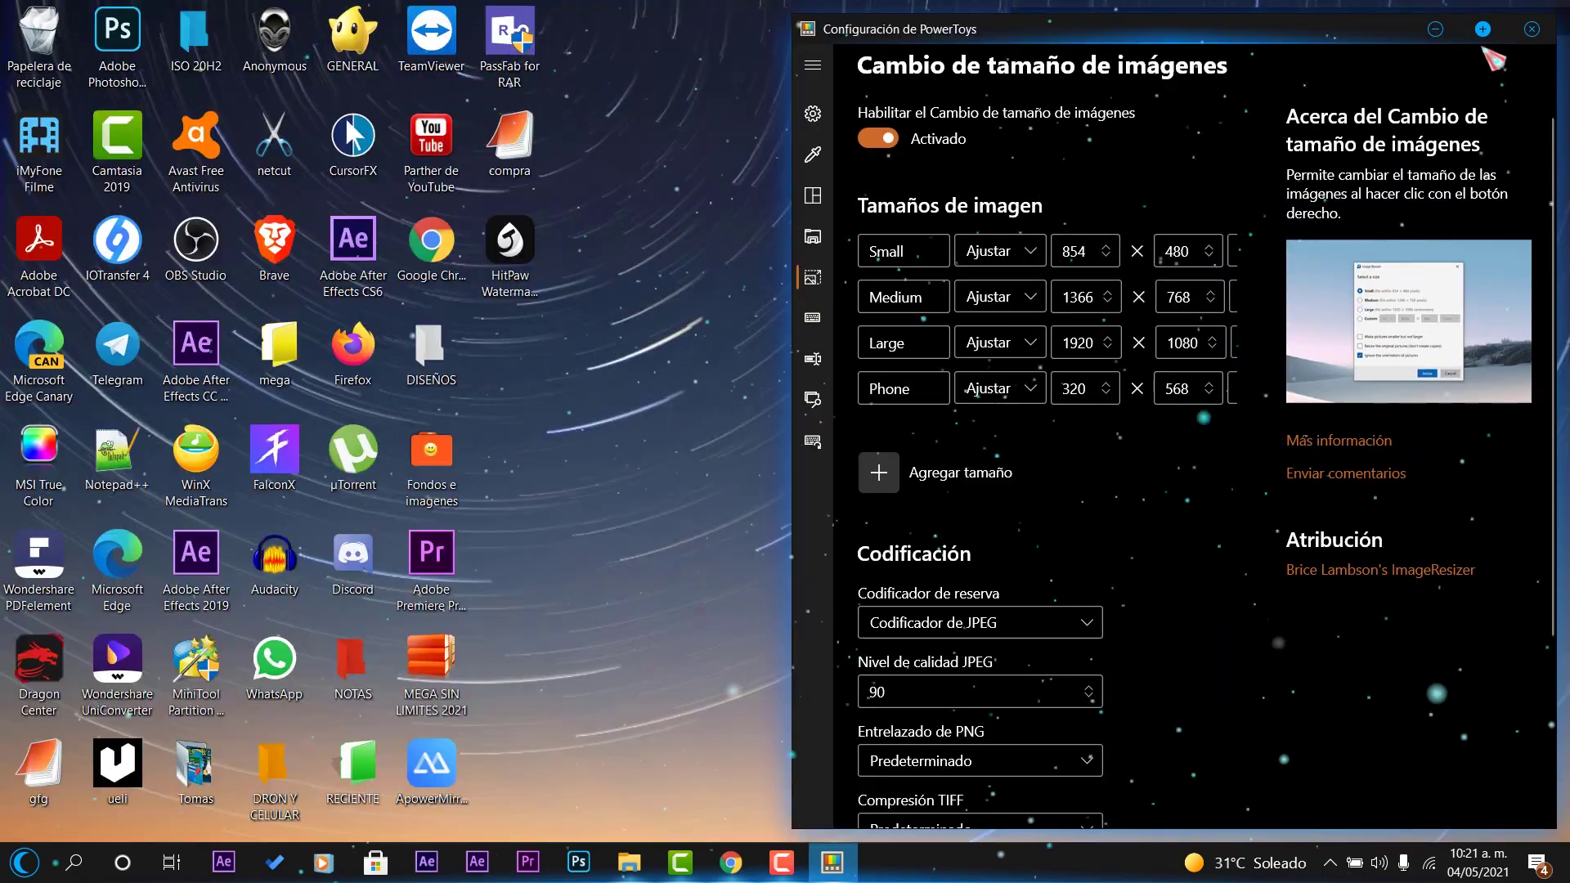
# - Look through the File Explorer add-ons, FancyZones, Color Picker and General settings, and expand the navigation list to show all utility names
pyautogui.click(812, 236)
pyautogui.click(813, 195)
pyautogui.click(813, 155)
pyautogui.click(814, 114)
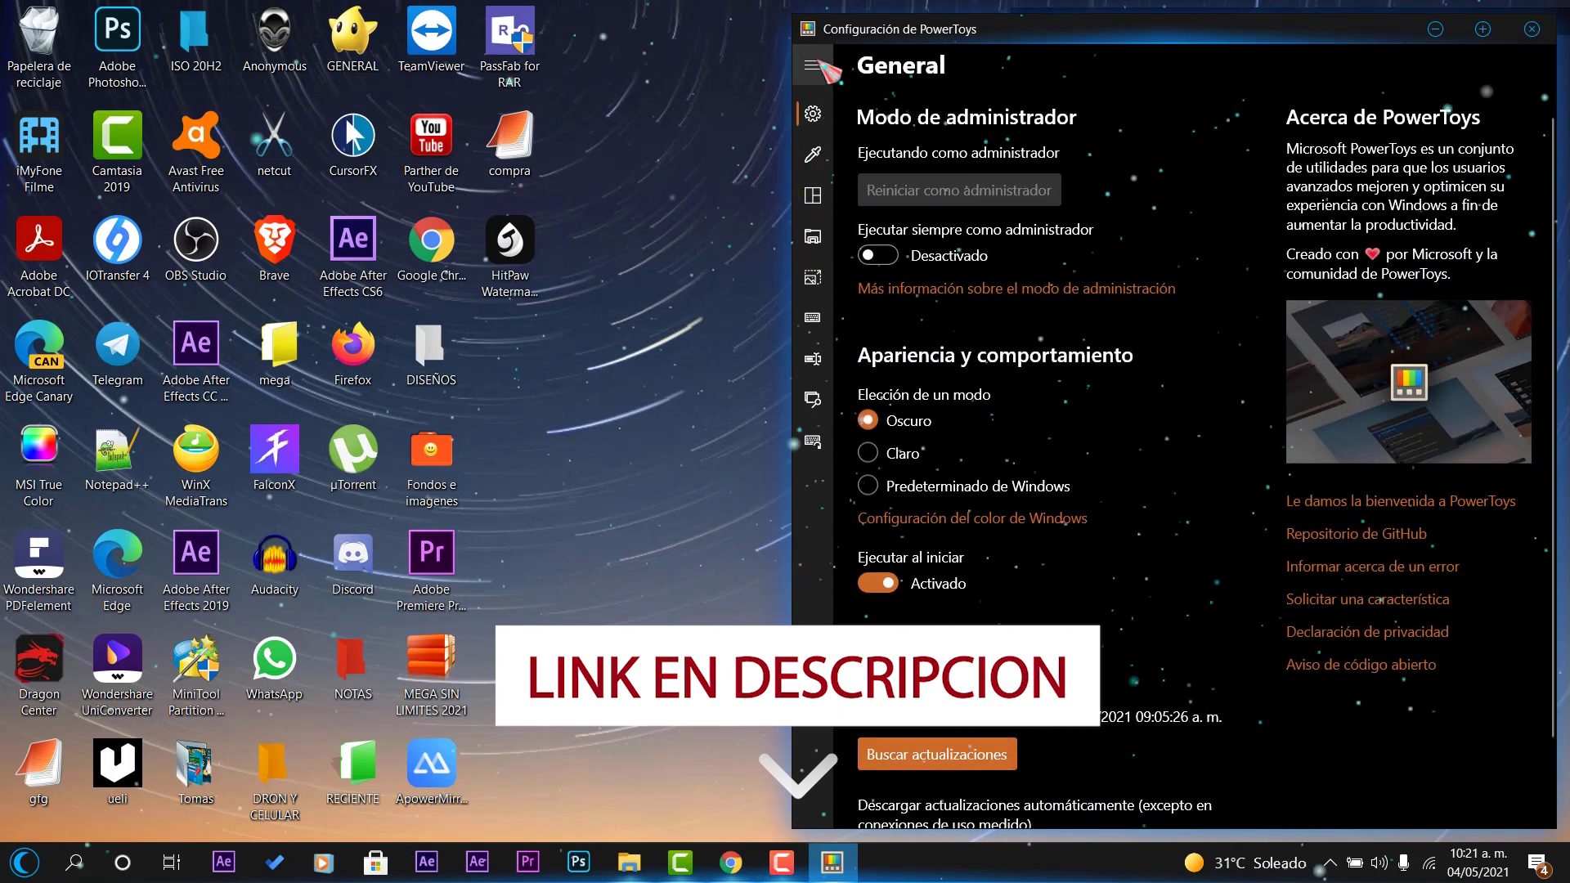
pyautogui.click(813, 66)
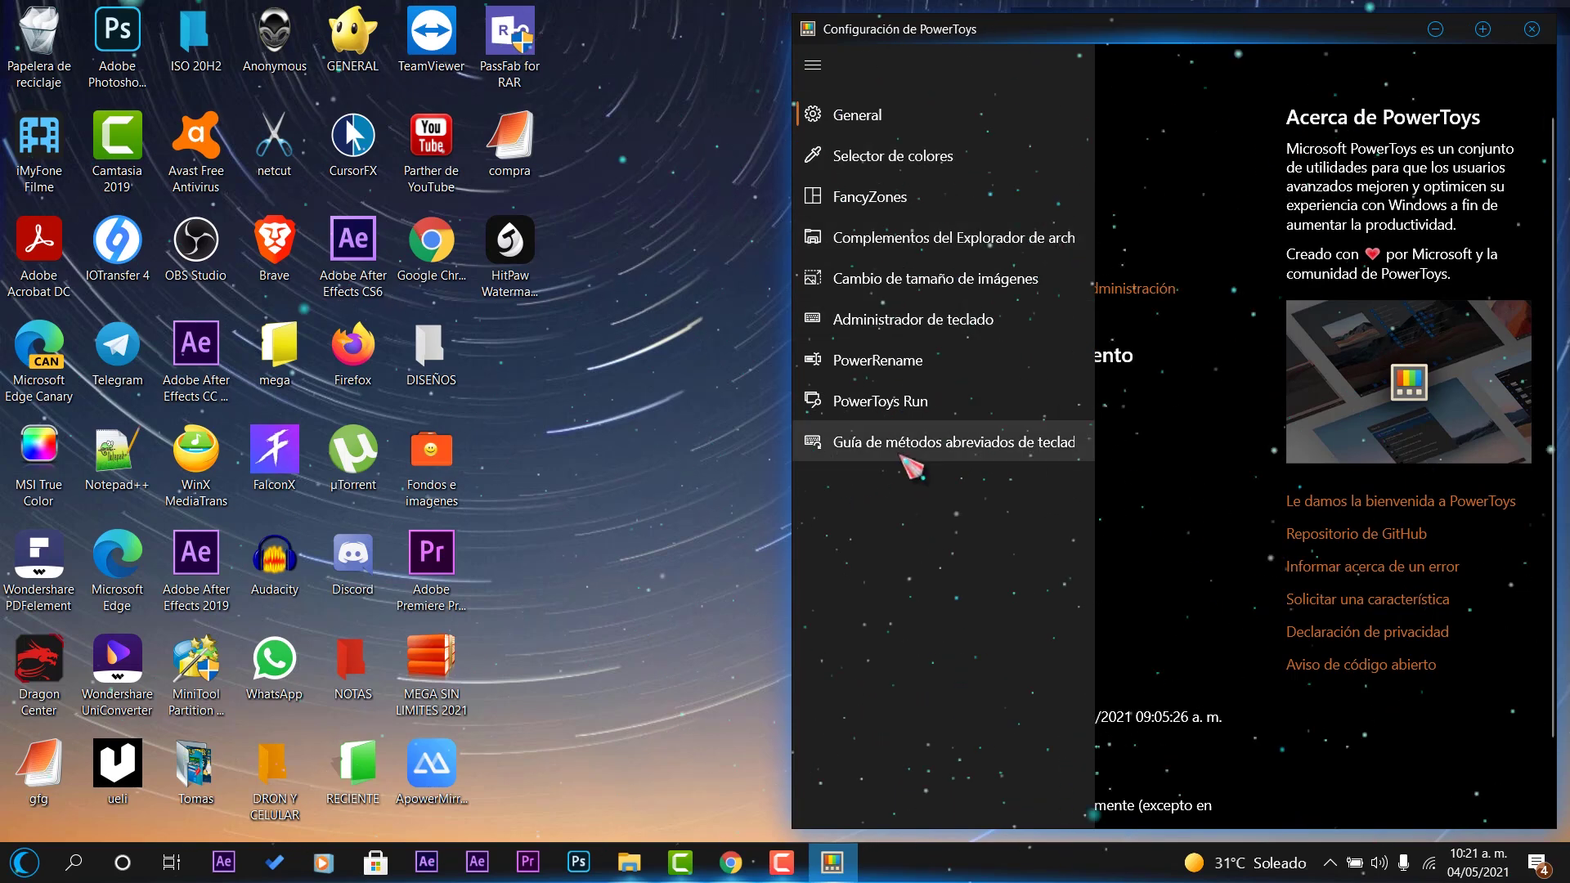
# - Close the PowerToys settings window and check for the PowerToys icon among the hidden system tray icons
pyautogui.click(1530, 30)
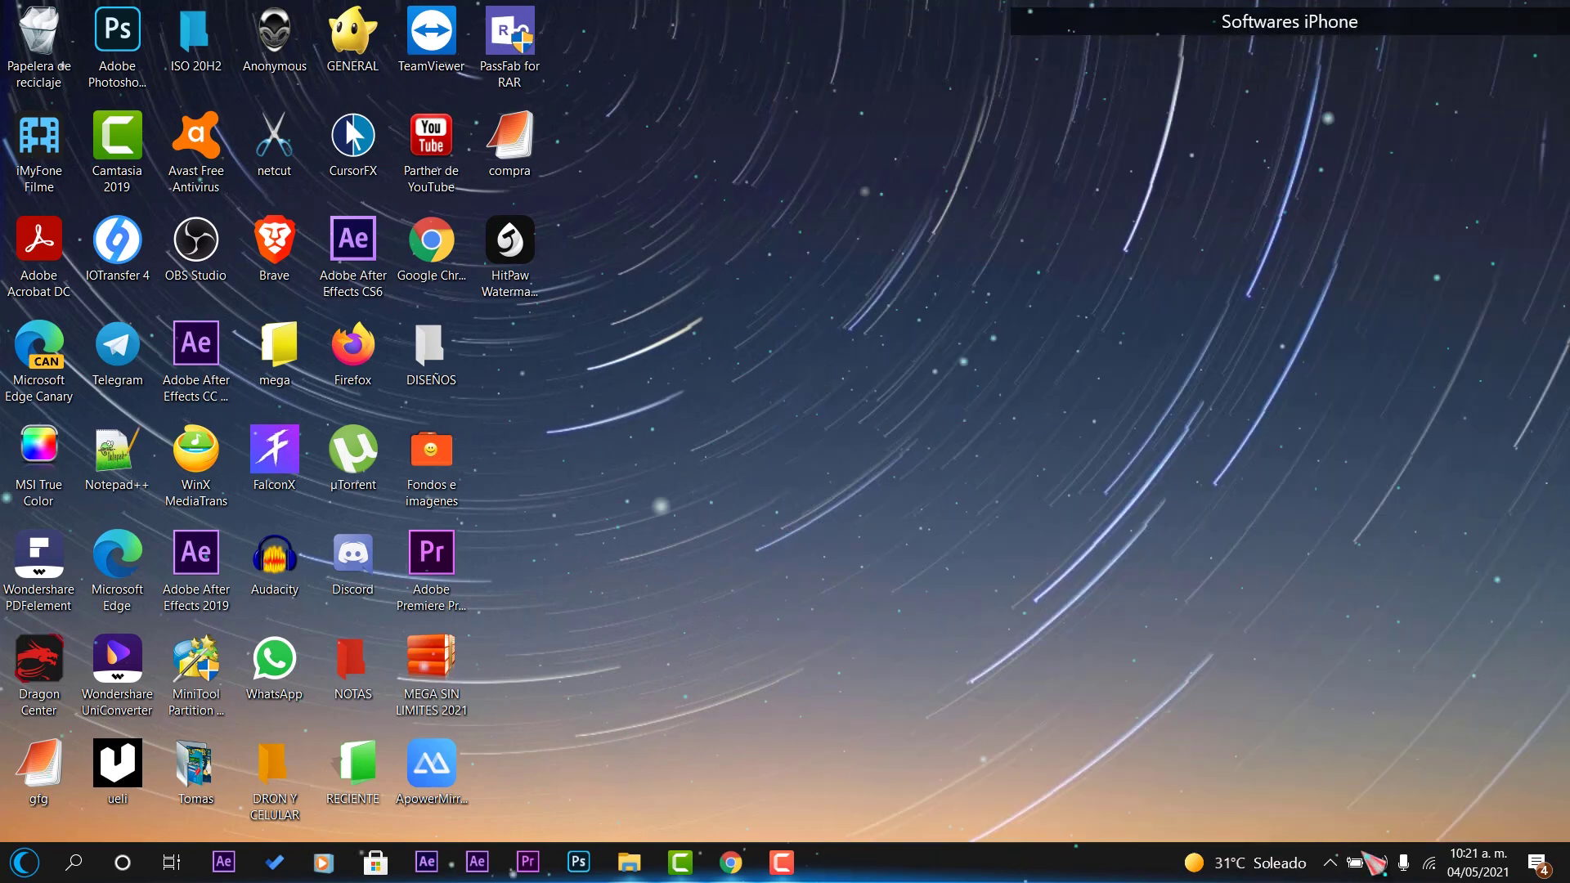
pyautogui.click(1337, 864)
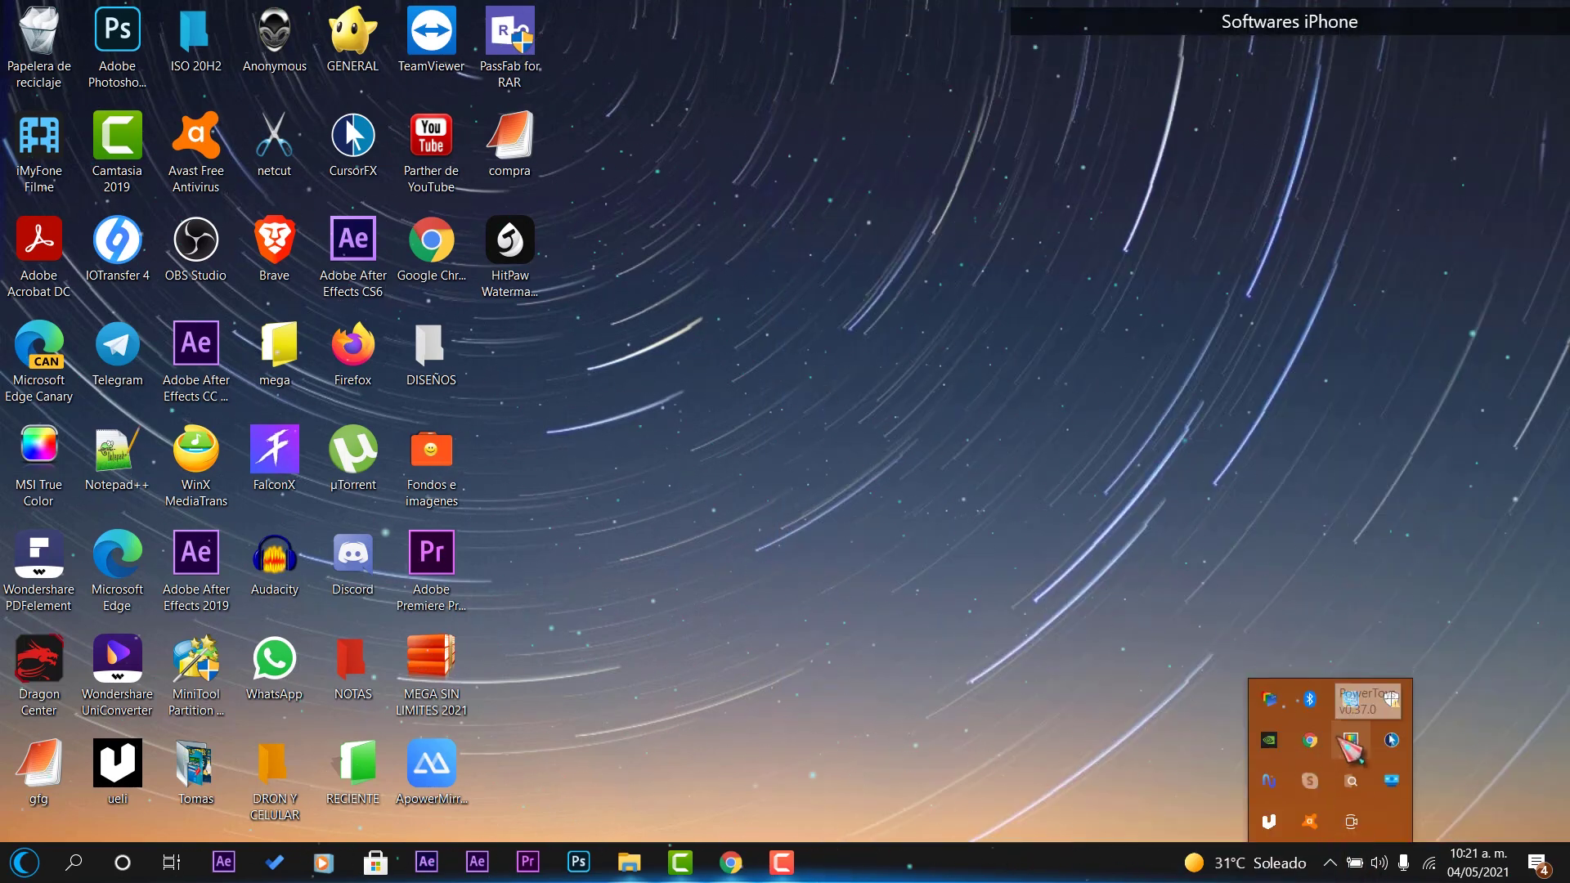
pyautogui.click(987, 789)
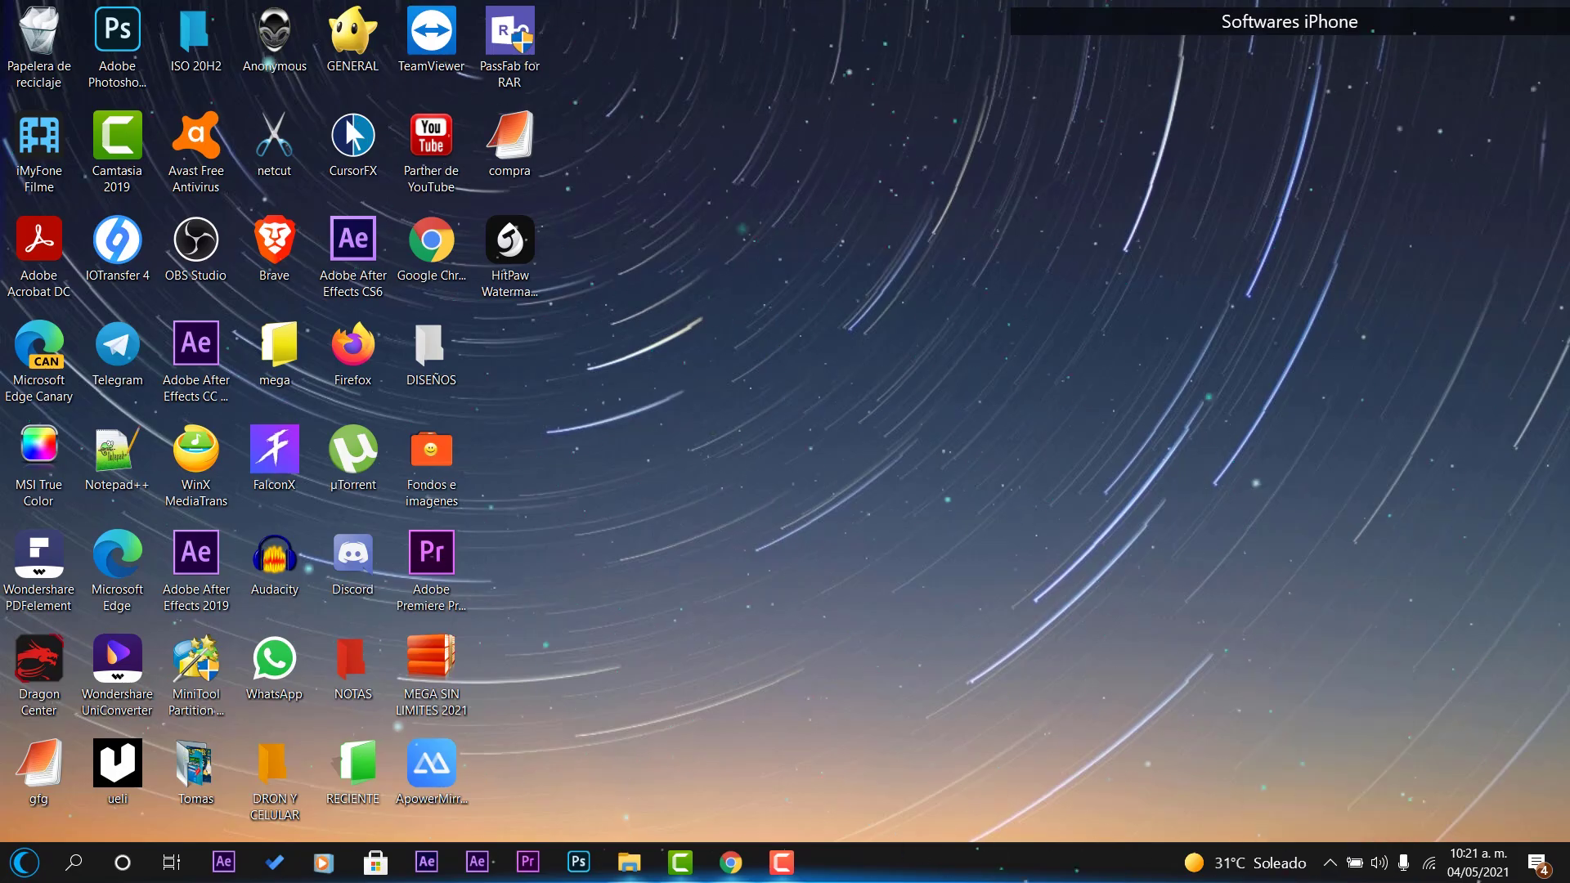